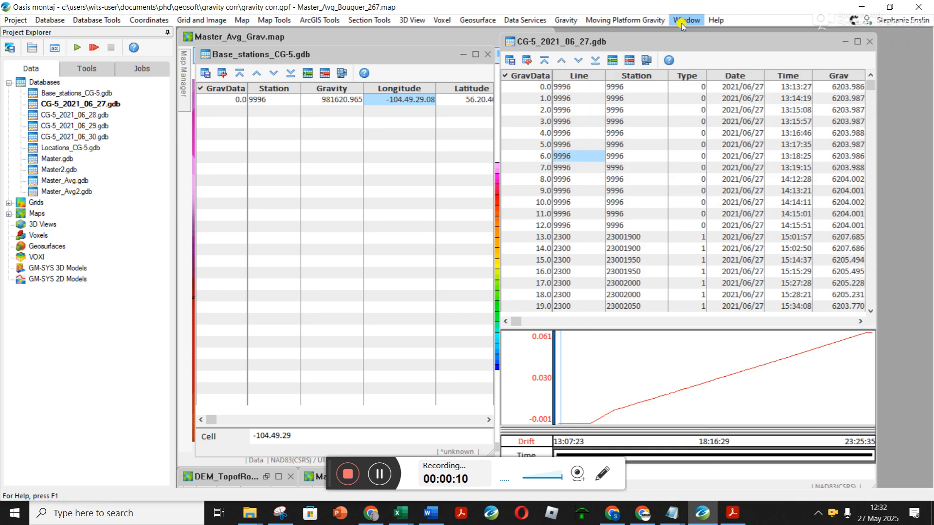
# - Minimize the gravity map window and tile the two open database windows vertically side by side
pyautogui.click(497, 155)
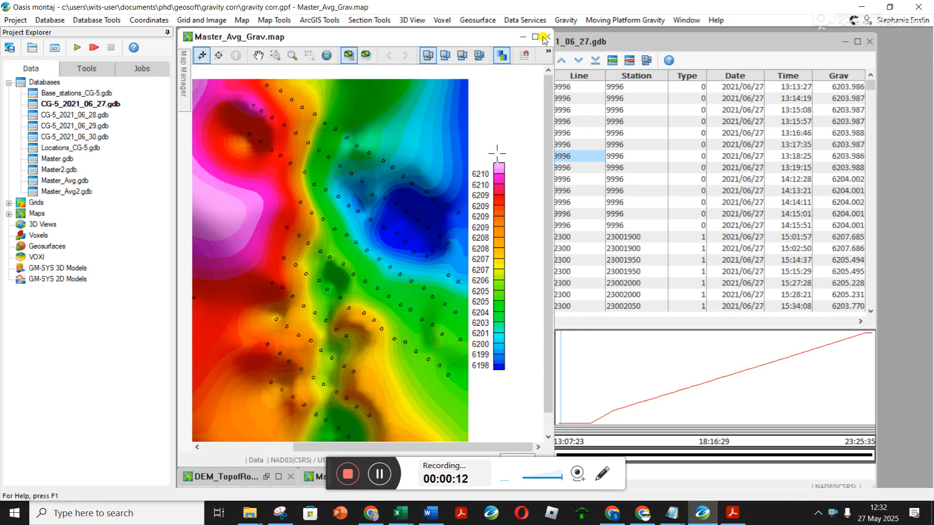
pyautogui.click(522, 38)
pyautogui.click(687, 20)
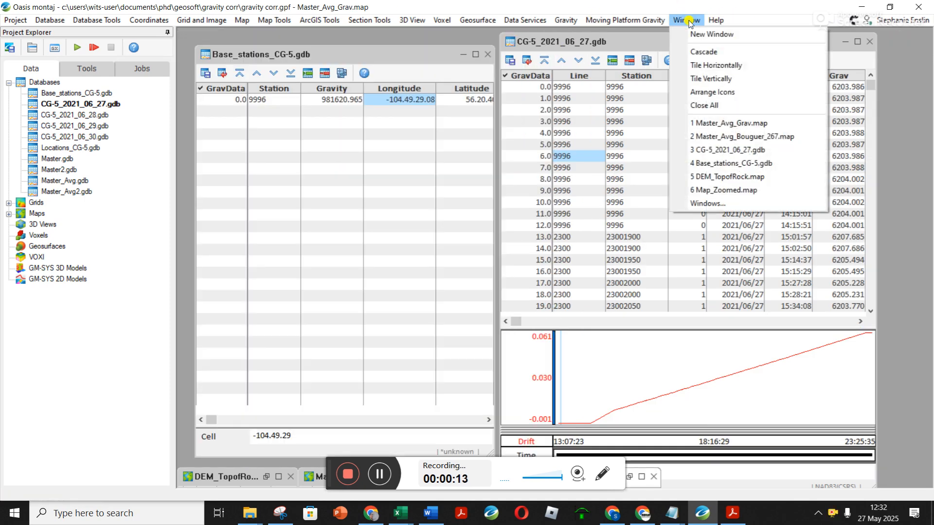
pyautogui.click(713, 79)
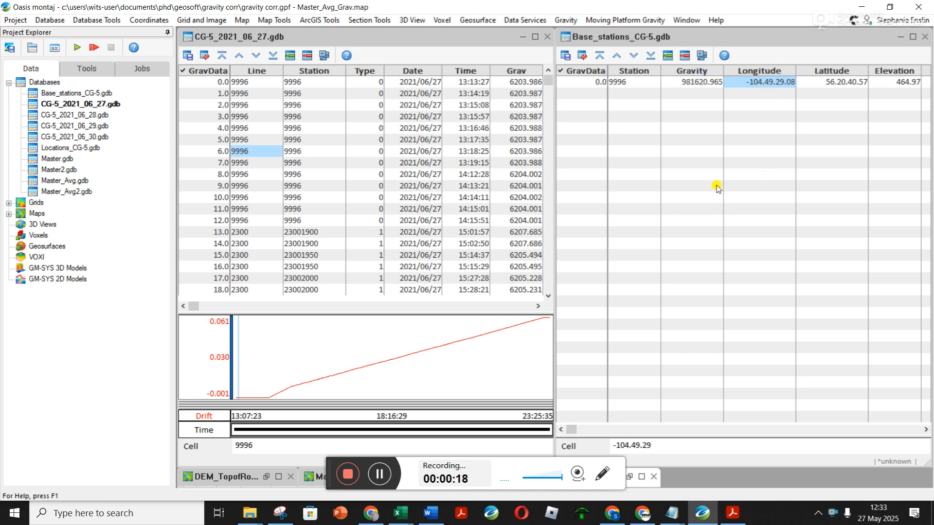
# - Examine the base station gravity value and the survey Grav readings and columns in the two databases
pyautogui.click(637, 42)
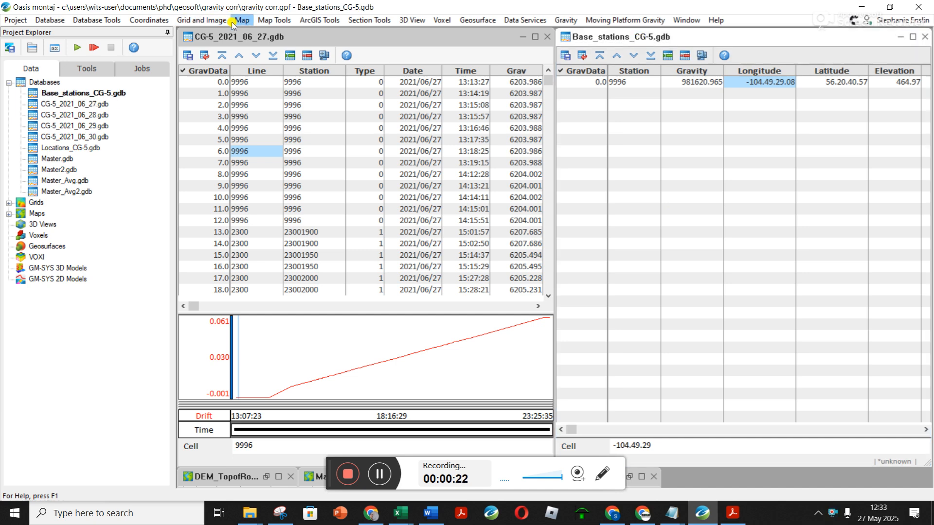
pyautogui.click(256, 41)
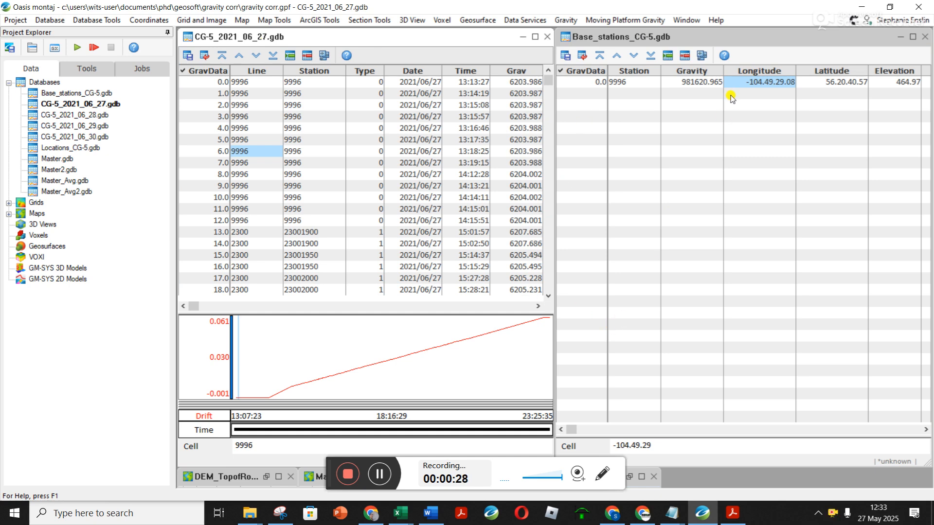
pyautogui.click(688, 83)
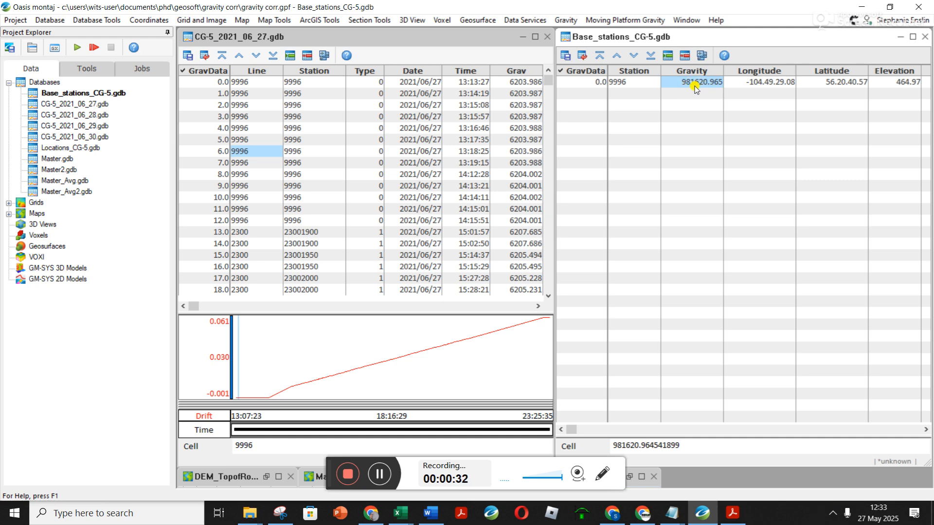
pyautogui.click(270, 85)
pyautogui.click(523, 80)
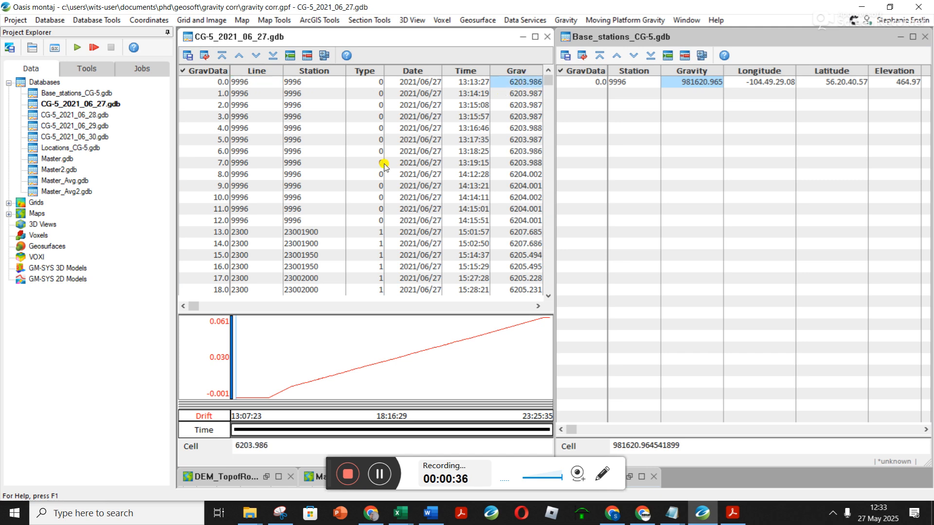
pyautogui.moveTo(193, 309); pyautogui.dragTo(202, 311)
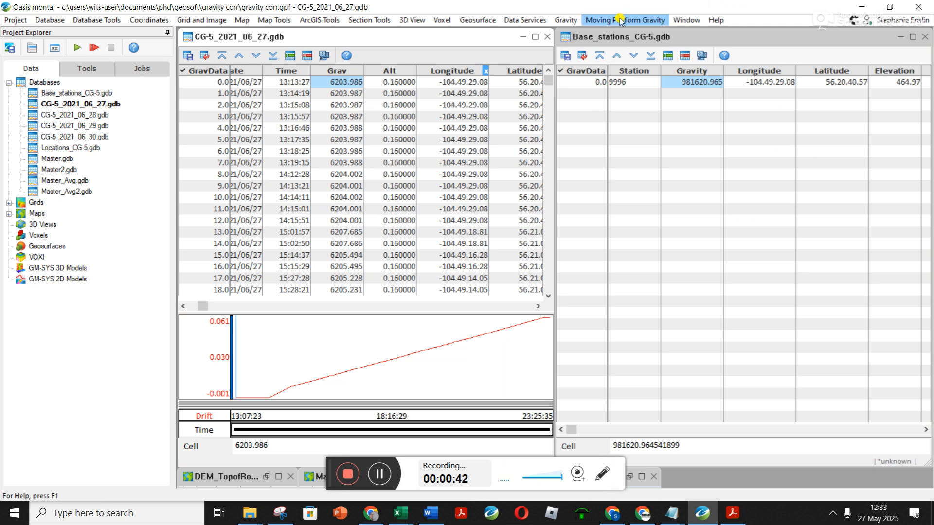
pyautogui.click(566, 20)
pyautogui.moveTo(603, 100)
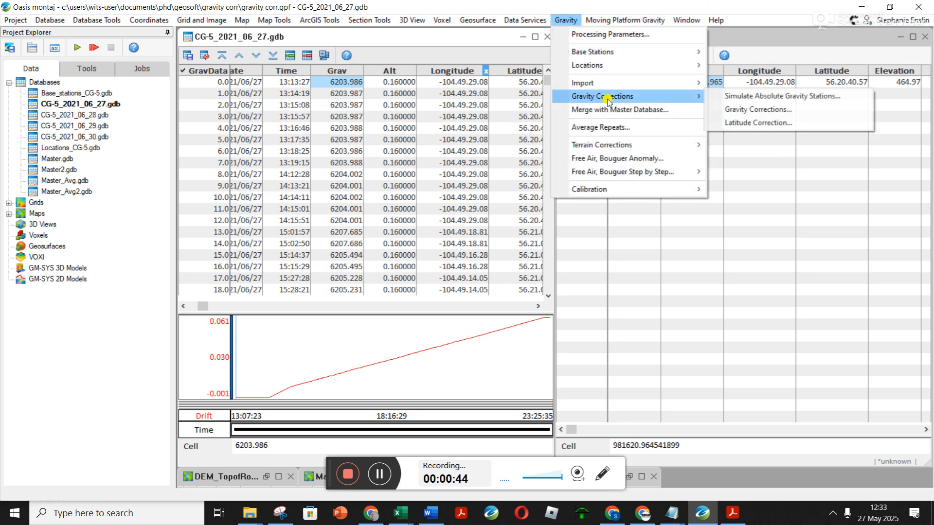
pyautogui.click(737, 110)
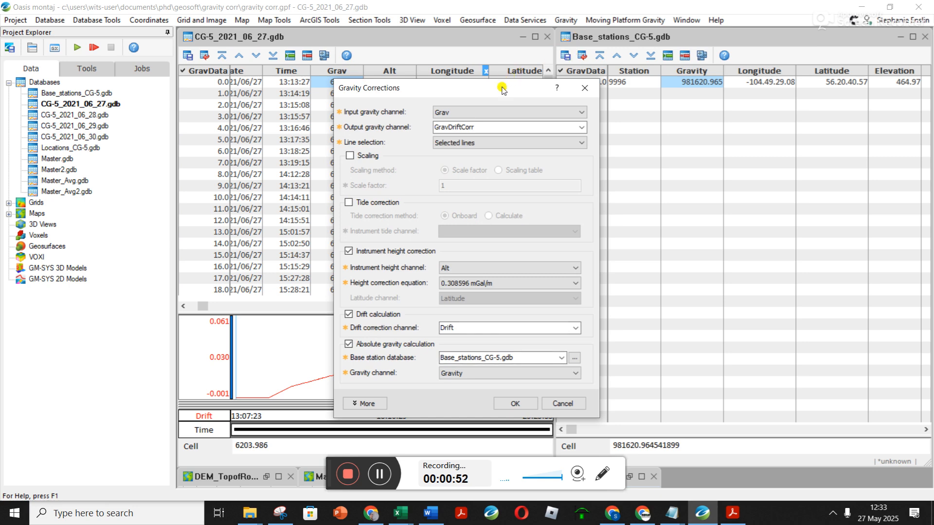
pyautogui.moveTo(503, 82); pyautogui.dragTo(523, 109)
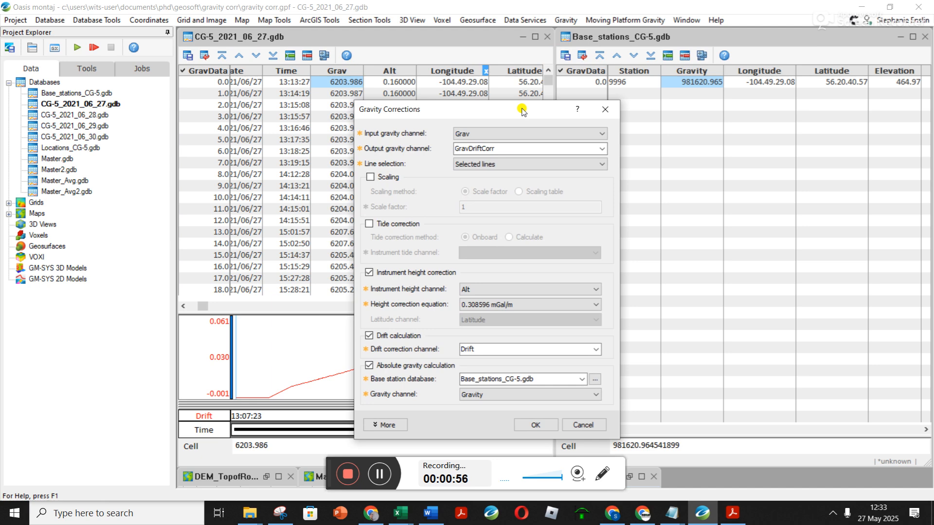
pyautogui.click(605, 109)
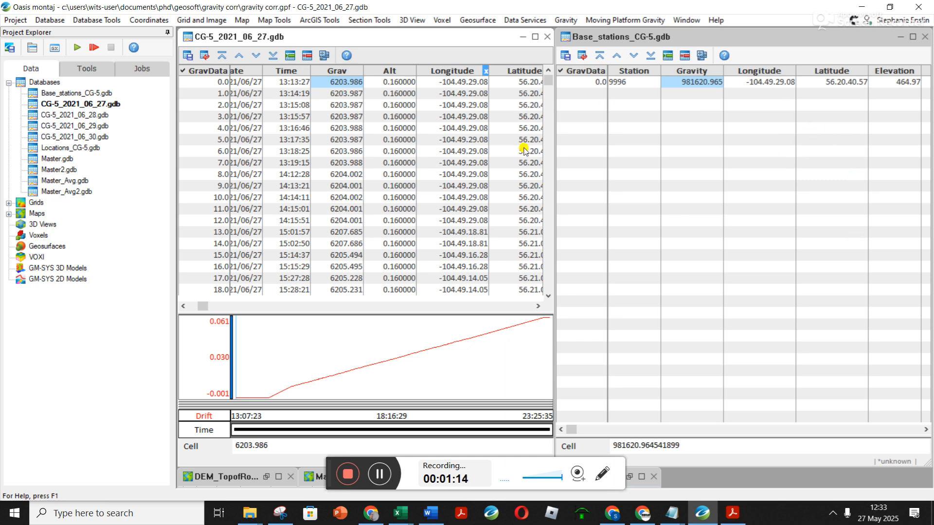
# - Resize the two database windows so the survey table narrows and the base station table widens
pyautogui.moveTo(553, 152); pyautogui.dragTo(504, 150)
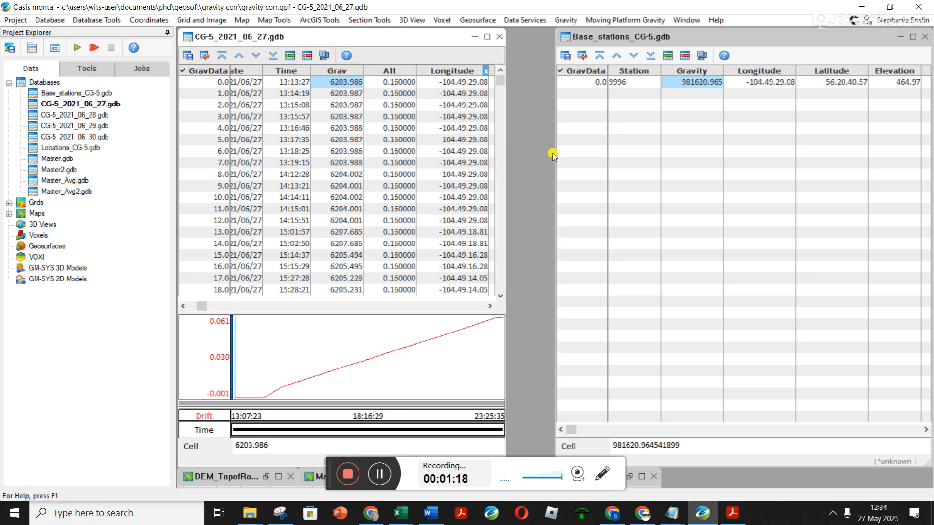
pyautogui.moveTo(555, 151); pyautogui.dragTo(505, 138)
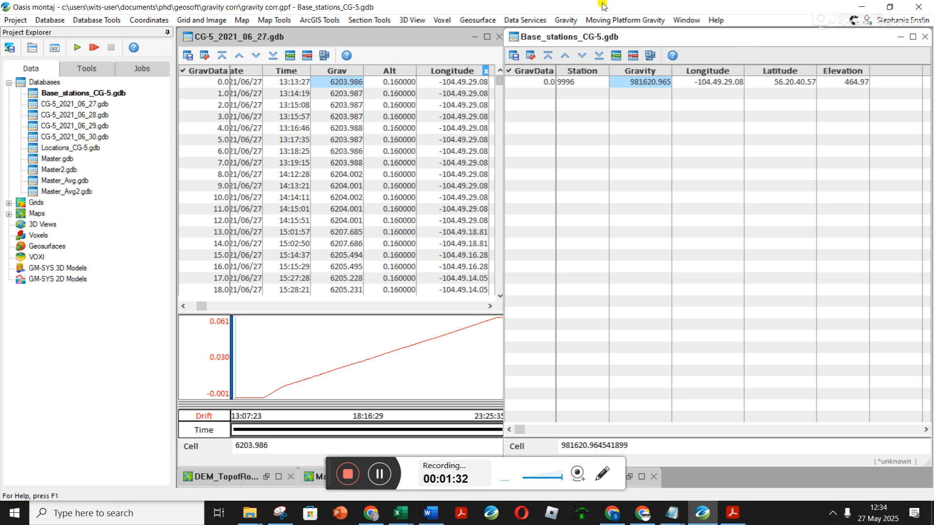
pyautogui.click(566, 20)
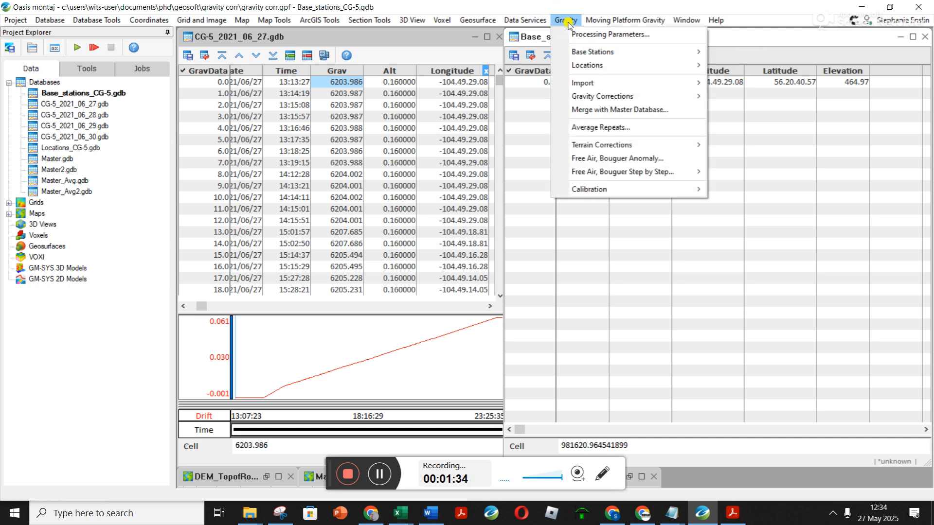
pyautogui.moveTo(672, 96)
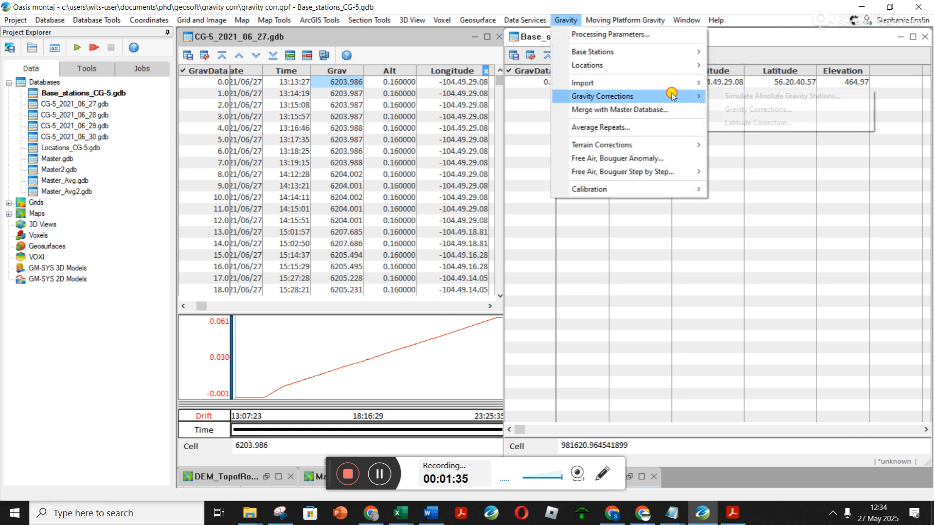
pyautogui.click(762, 96)
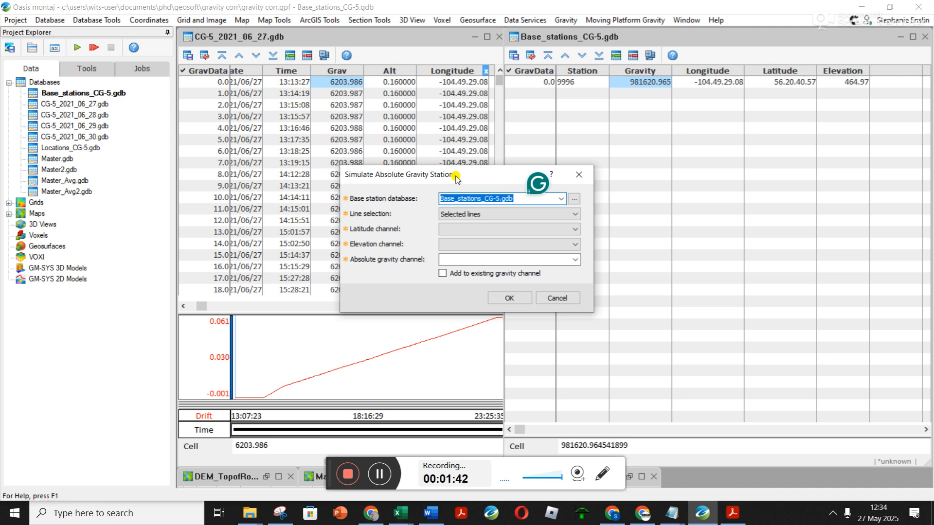
pyautogui.click(579, 174)
# - Try to run Gravity Corrections with the base station database active
pyautogui.click(566, 20)
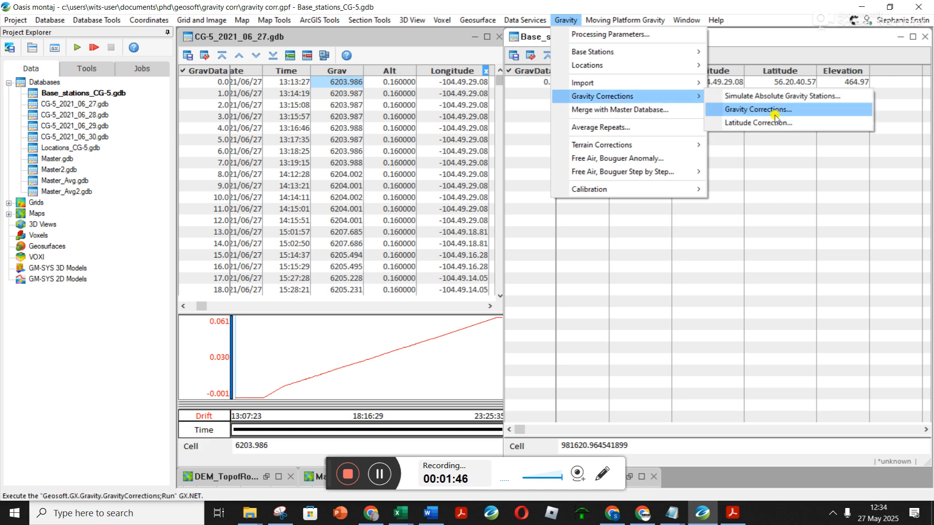
pyautogui.click(774, 109)
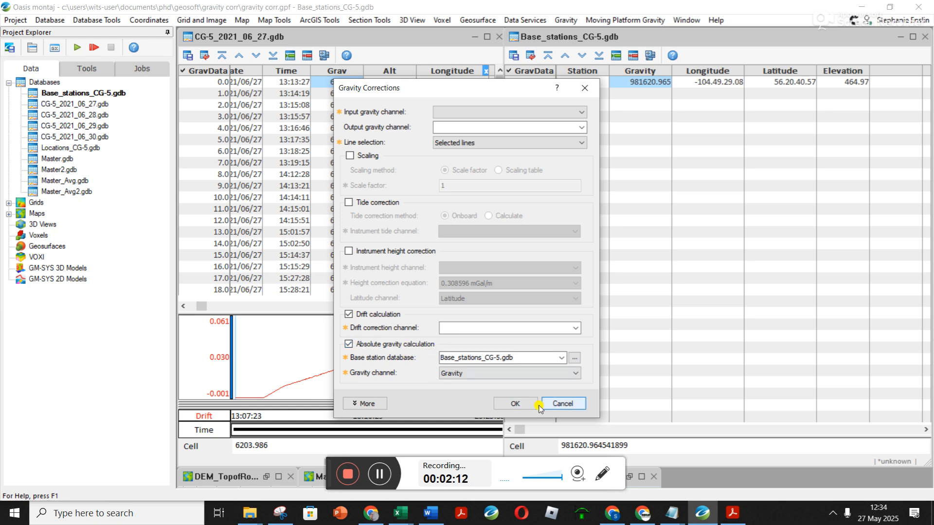
pyautogui.click(515, 403)
# - Maximize the CG-5_2021_06_27 database window and scroll back to view its corrected channels
pyautogui.click(379, 38)
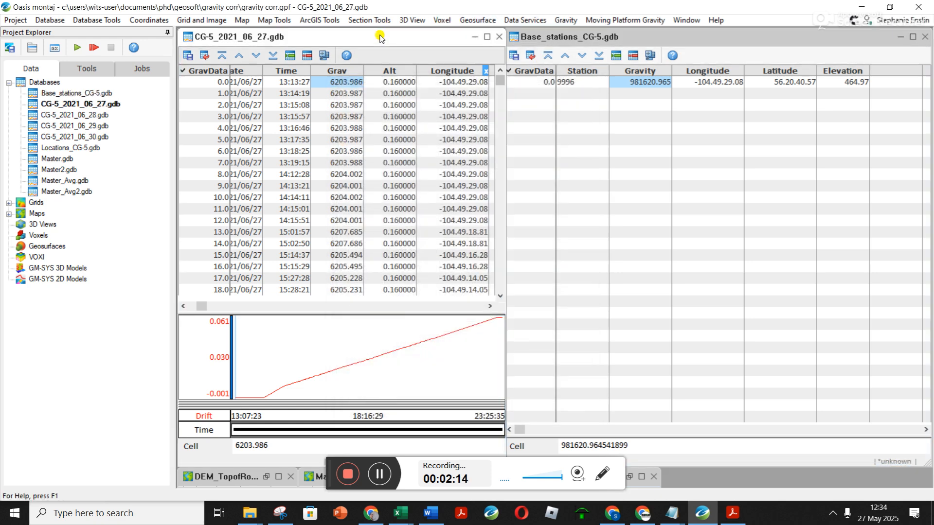
pyautogui.click(491, 36)
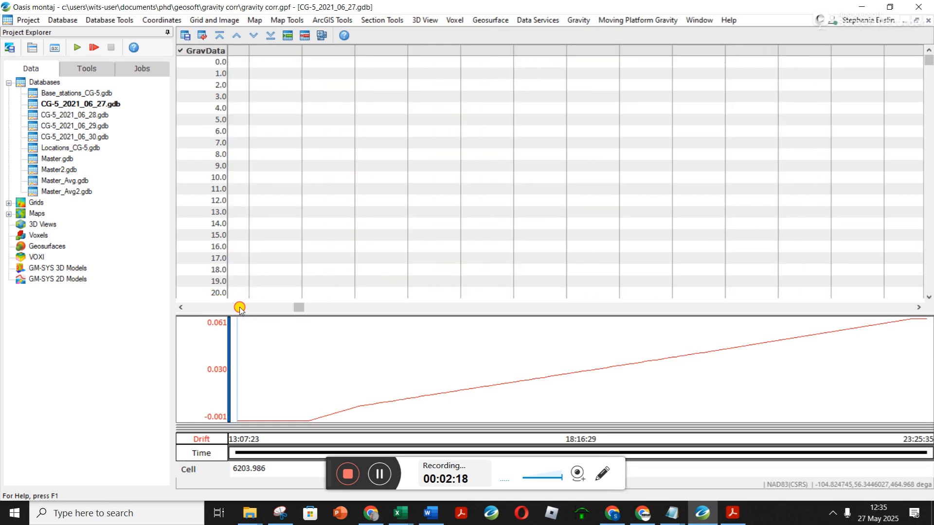
pyautogui.moveTo(303, 307); pyautogui.dragTo(230, 314)
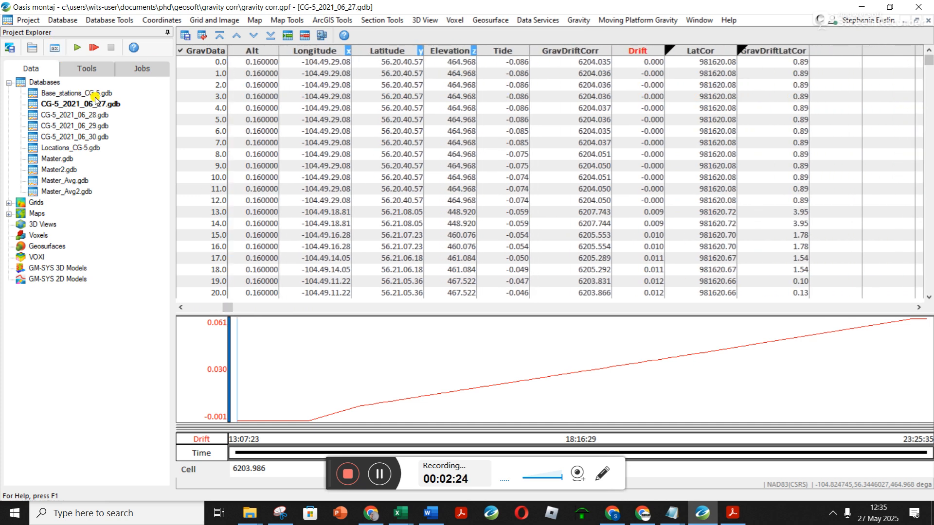
# - Run Gravity Corrections on Grav into GravDriftCorr with height and drift corrections, turning off absolute gravity calculation
pyautogui.click(589, 22)
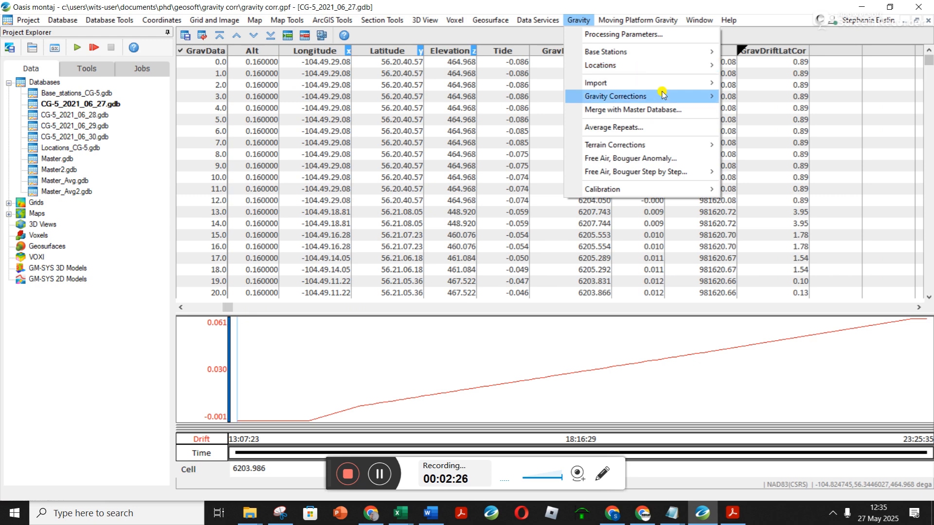
pyautogui.moveTo(664, 97)
pyautogui.click(759, 111)
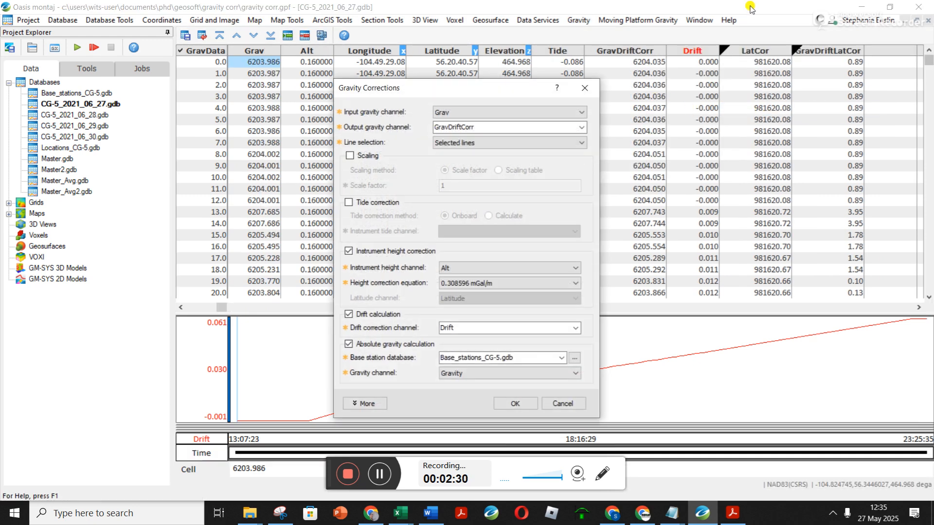
pyautogui.click(349, 344)
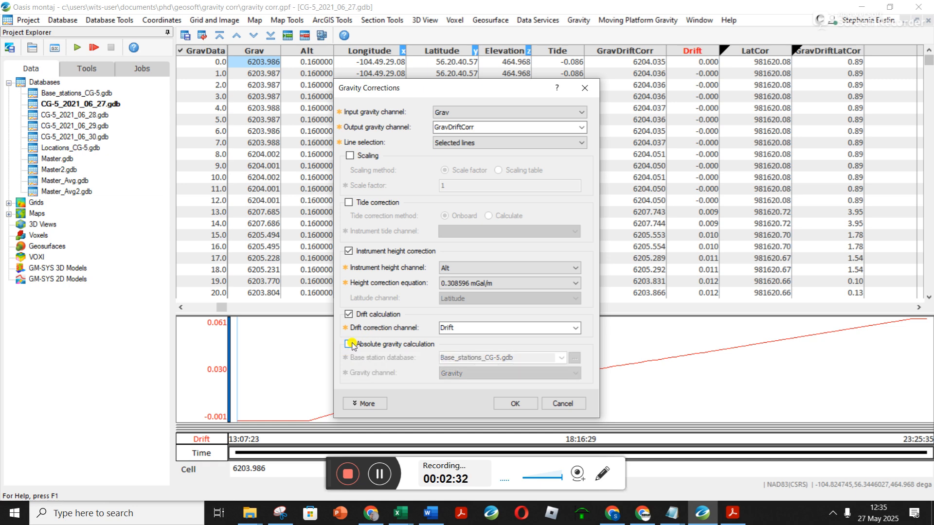
pyautogui.moveTo(506, 88); pyautogui.dragTo(470, 108)
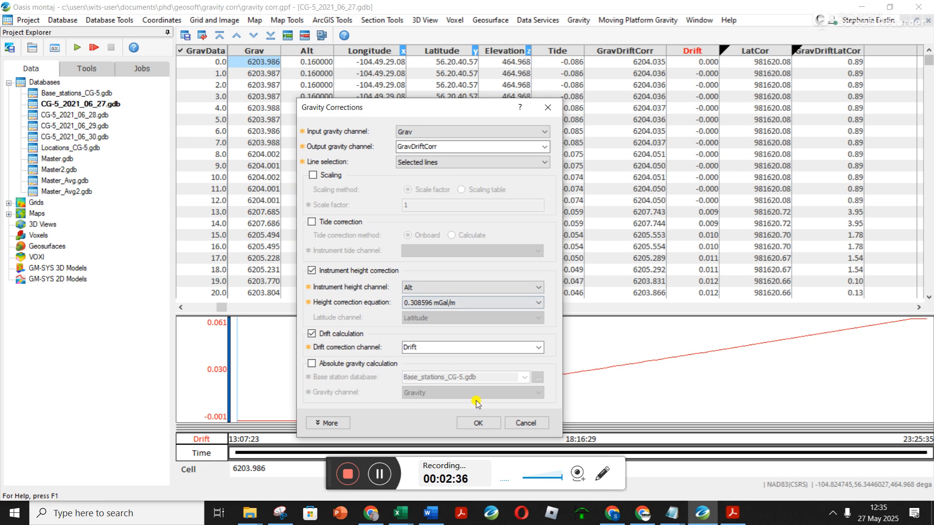
pyautogui.click(476, 423)
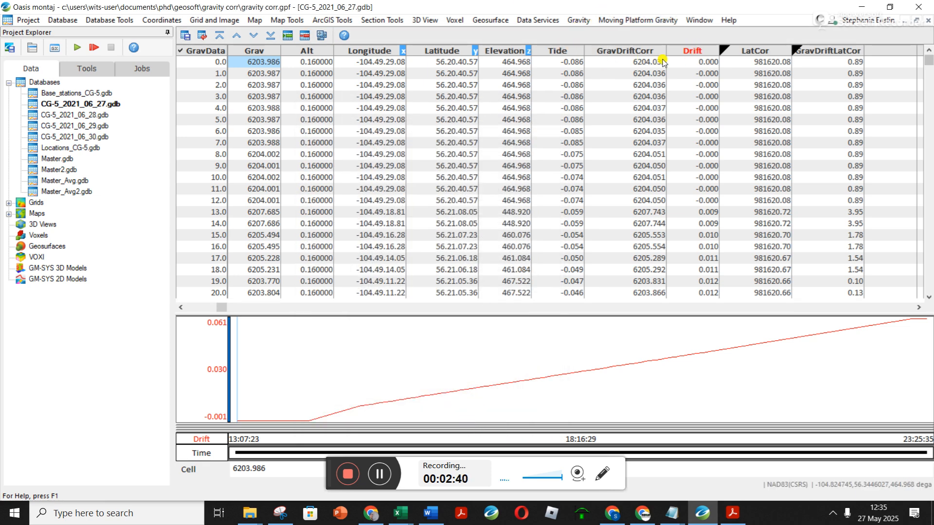
# - Hide the LatCor, GravDriftLatCor and GravDriftCorr columns in the survey database
pyautogui.rightClick(760, 52)
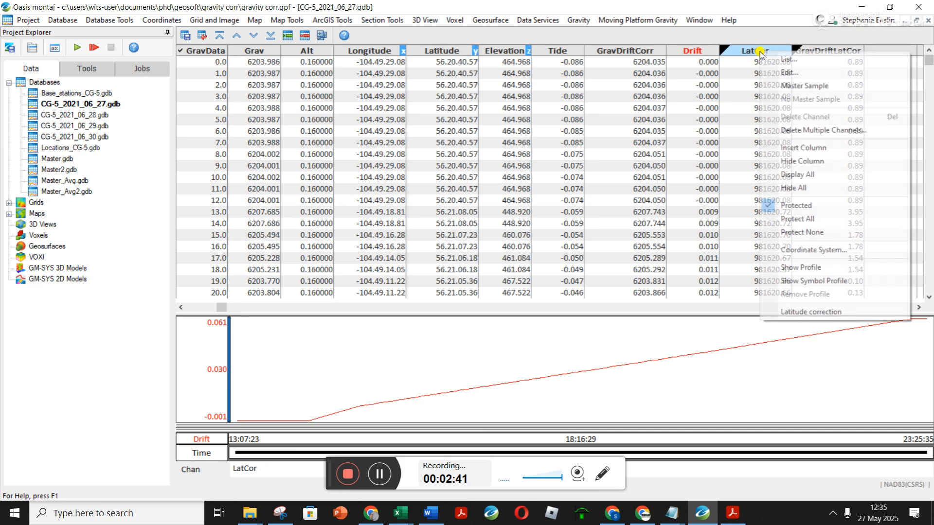
pyautogui.click(798, 161)
pyautogui.rightClick(826, 51)
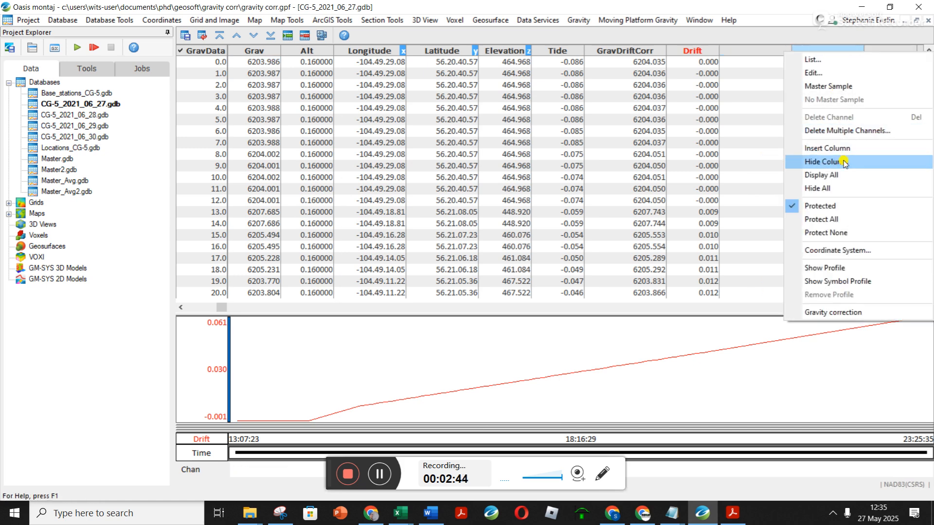
pyautogui.click(844, 162)
pyautogui.rightClick(621, 52)
pyautogui.click(681, 163)
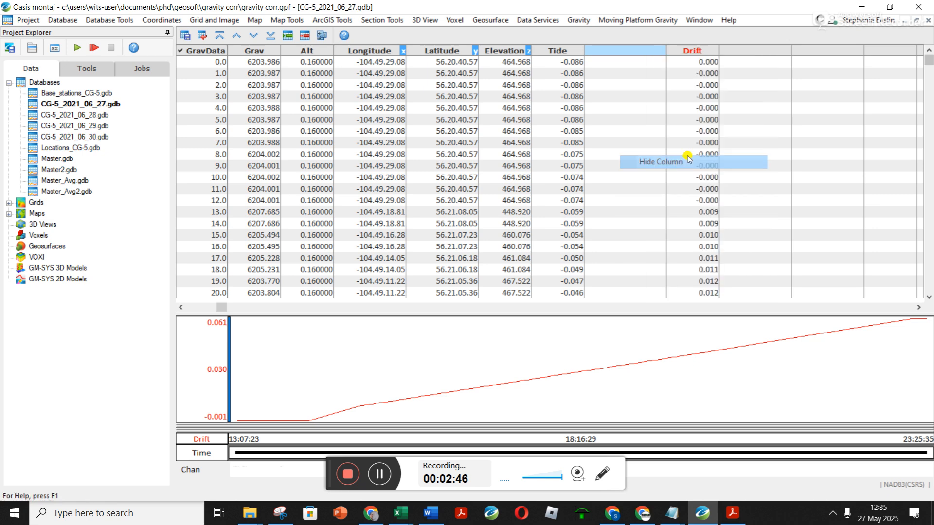
# - Display the GravDriftCorr channel in the empty column next to Drift
pyautogui.moveTo(666, 51); pyautogui.dragTo(603, 51)
pyautogui.rightClick(693, 58)
pyautogui.click(673, 51)
pyautogui.rightClick(672, 50)
pyautogui.click(698, 54)
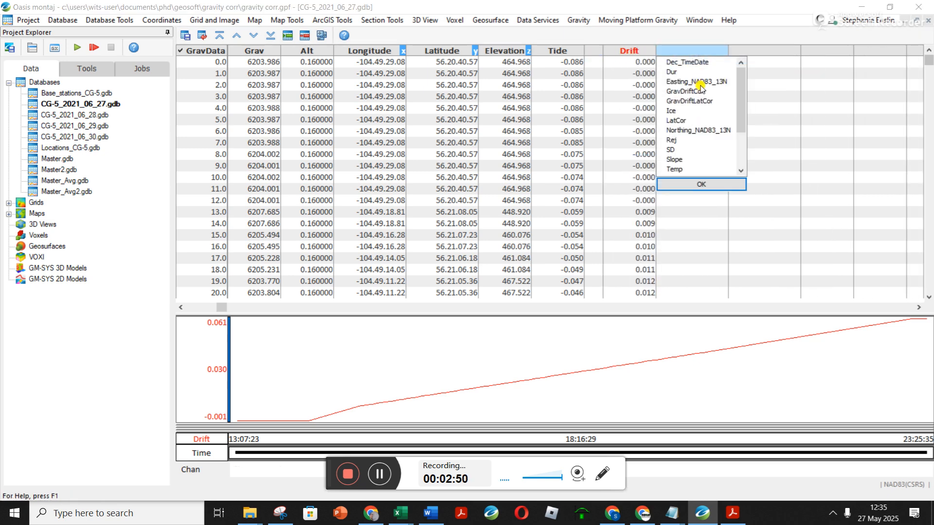
pyautogui.scroll(-2, 691, 116)
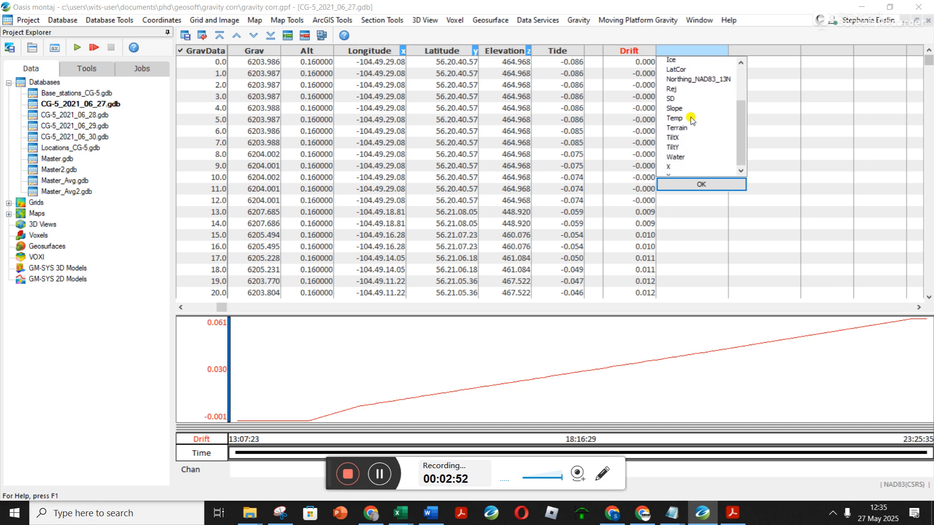
pyautogui.scroll(2, 690, 117)
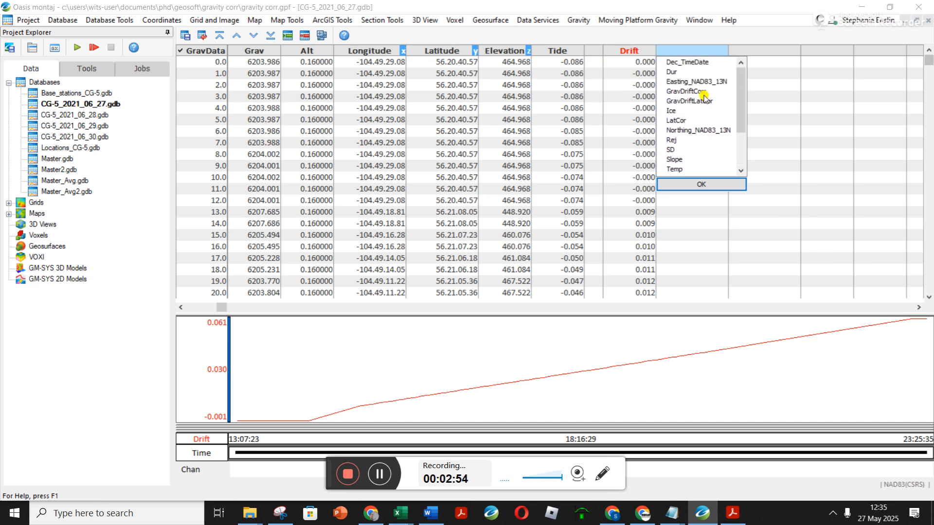
pyautogui.click(703, 92)
pyautogui.click(705, 187)
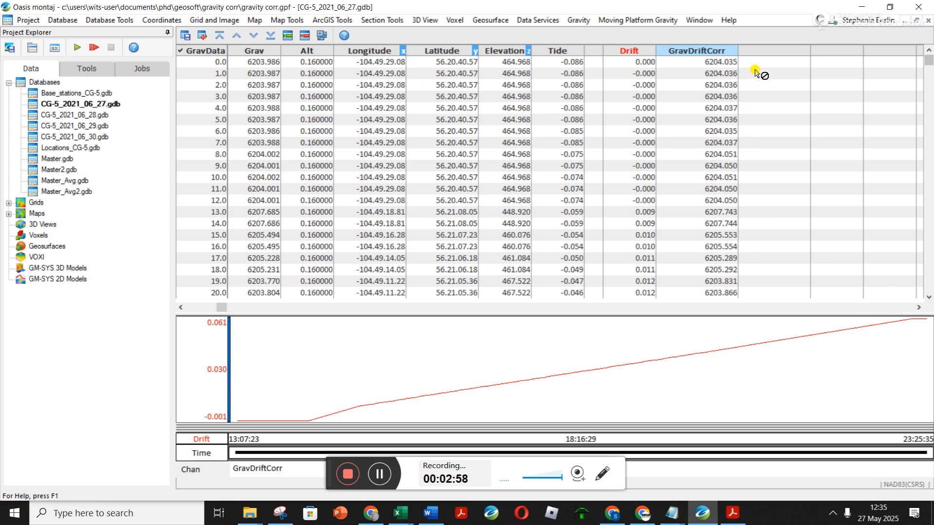
# - Rerun Gravity Corrections into GravDriftCorr with absolute gravity calculation enabled, using the Base_stations_CG-5.gdb base station database
pyautogui.rightClick(777, 54)
pyautogui.click(578, 20)
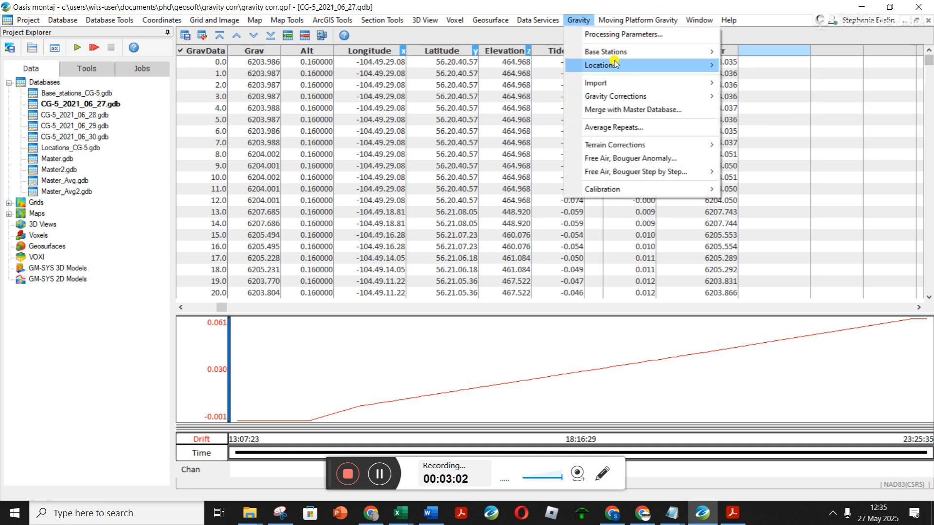
pyautogui.click(803, 110)
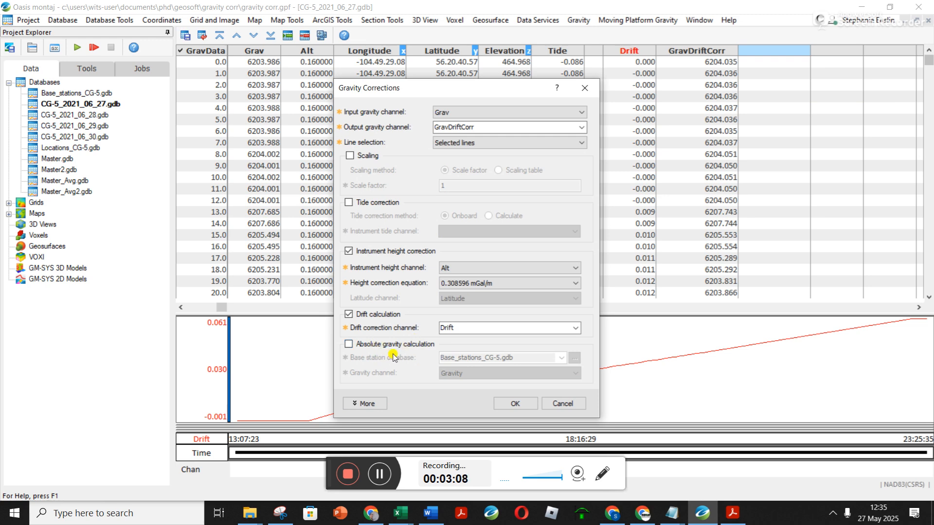
pyautogui.click(364, 345)
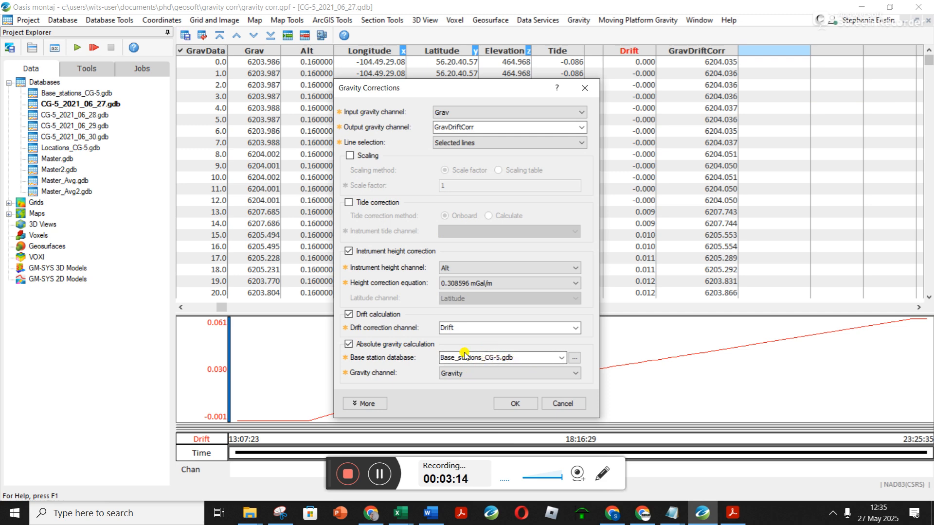
pyautogui.click(514, 403)
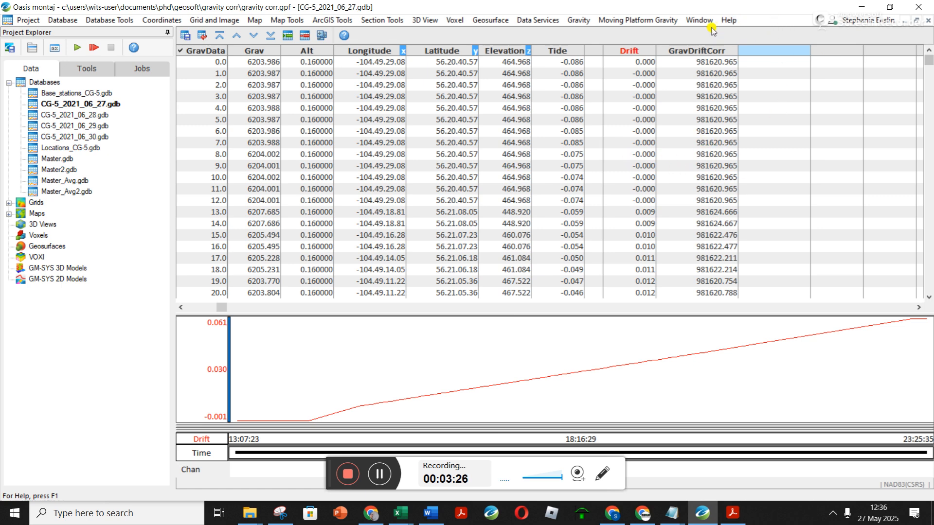
# - Run Latitude Correction on GravDriftCorr with LatCor as correction channel, output GravDriftLatCor and the 1980 IAG method
pyautogui.rightClick(759, 51)
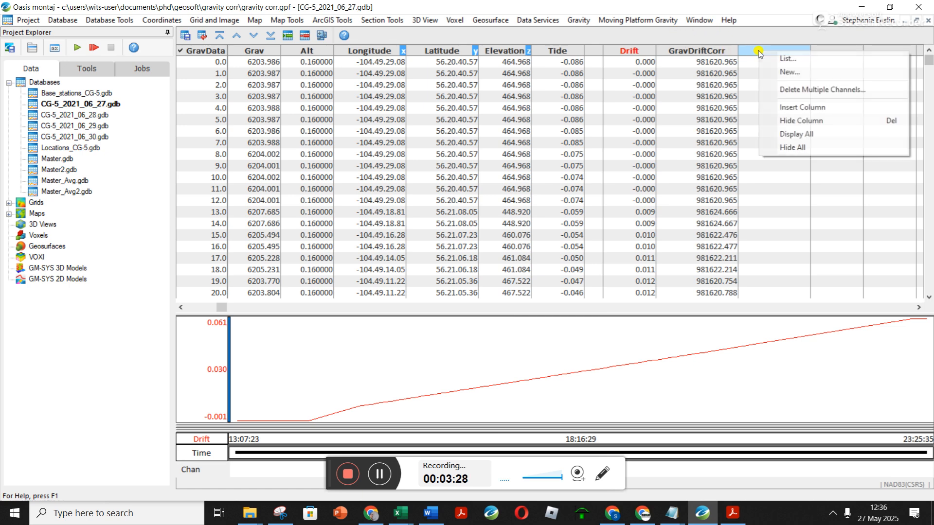
pyautogui.click(578, 20)
pyautogui.moveTo(702, 97)
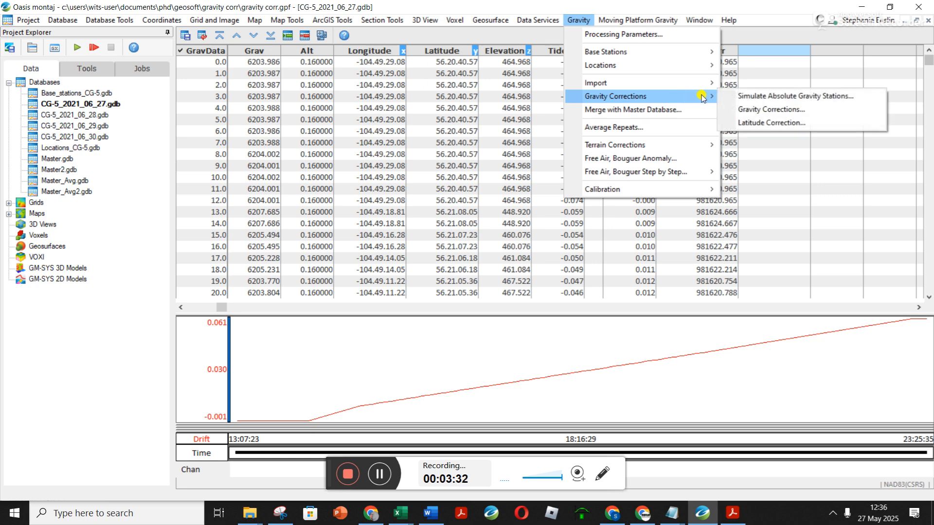
pyautogui.click(770, 122)
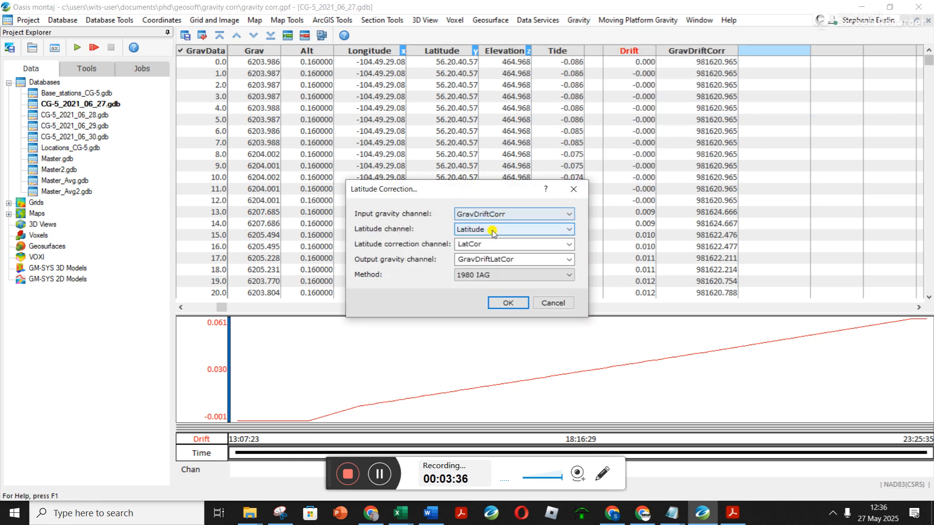
pyautogui.click(517, 302)
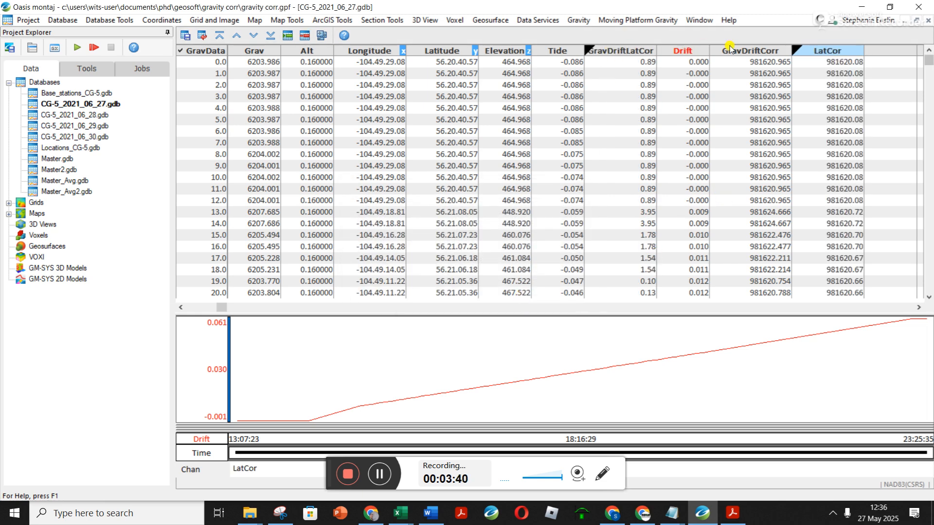
# - Hide the GravDriftLatCor column beside Tide and select the LatCor column
pyautogui.click(623, 51)
pyautogui.rightClick(622, 53)
pyautogui.click(662, 165)
pyautogui.moveTo(648, 51); pyautogui.dragTo(594, 50)
pyautogui.click(800, 51)
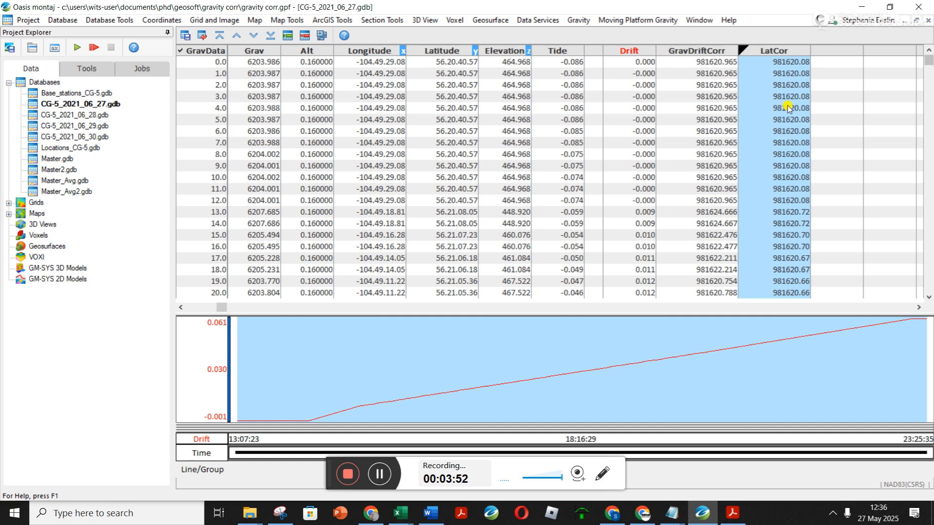
# - Display the GravDriftLatCor channel in the empty column after LatCor
pyautogui.rightClick(846, 52)
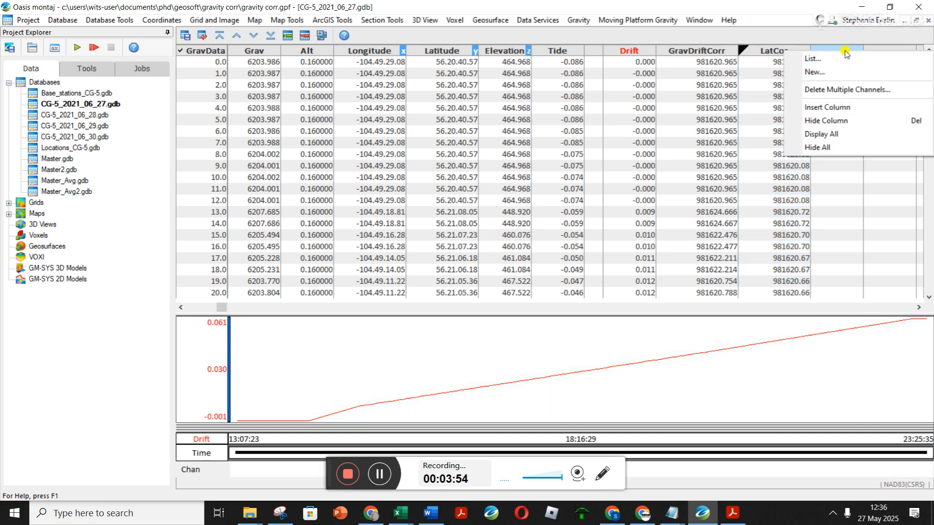
pyautogui.click(815, 58)
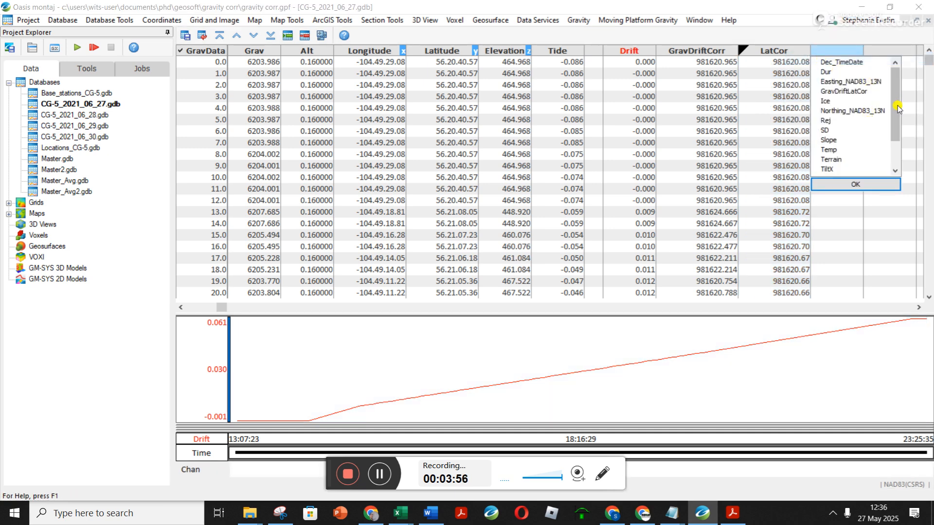
pyautogui.moveTo(895, 103); pyautogui.dragTo(894, 53)
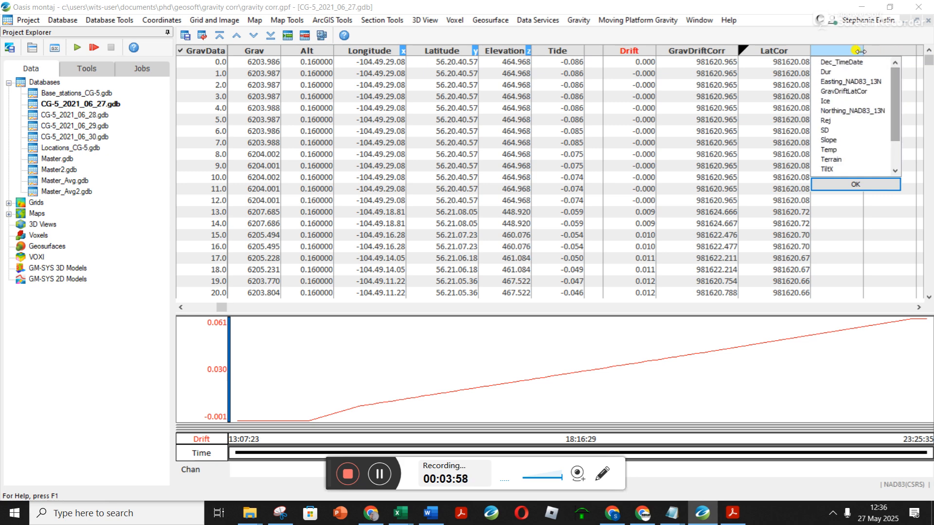
pyautogui.click(847, 92)
pyautogui.click(856, 184)
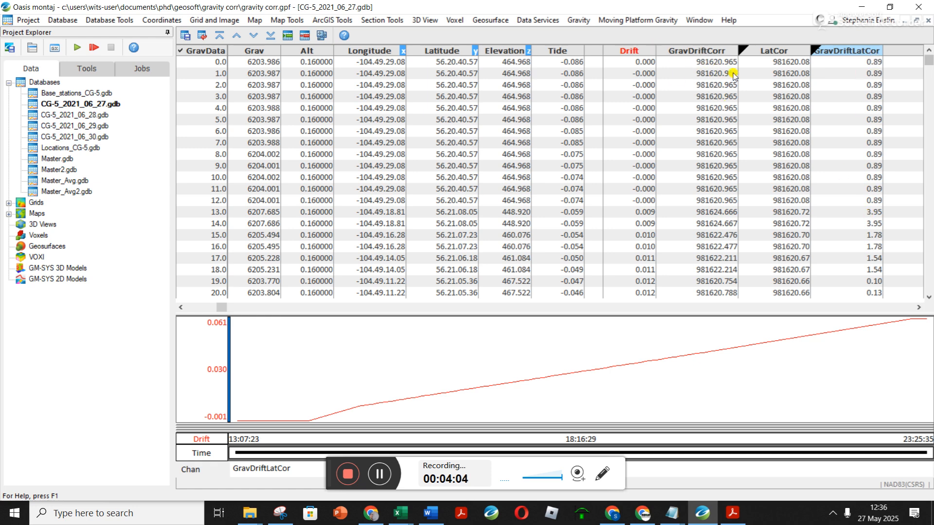
# - Rerun Gravity Corrections on Grav into GravDriftCorr with absolute gravity calculation turned off
pyautogui.click(705, 51)
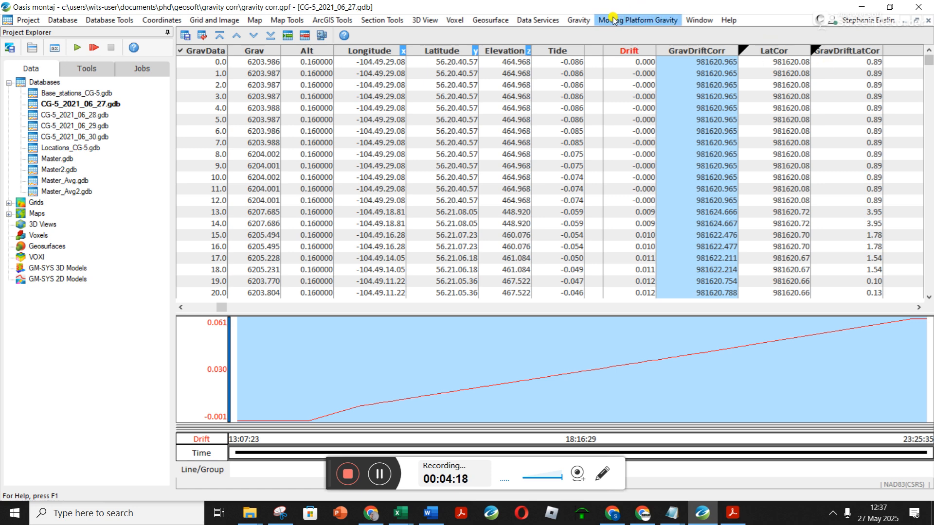
pyautogui.click(677, 74)
pyautogui.click(578, 20)
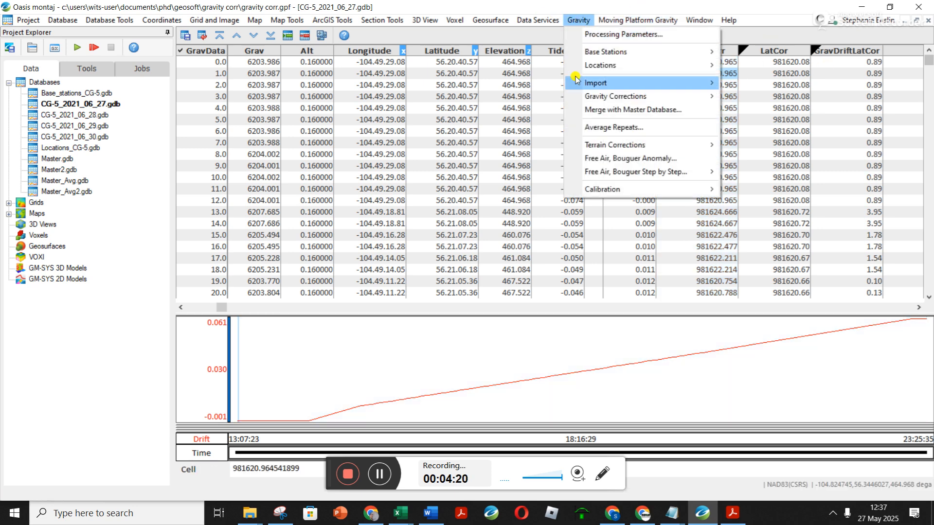
pyautogui.moveTo(707, 97)
pyautogui.click(802, 110)
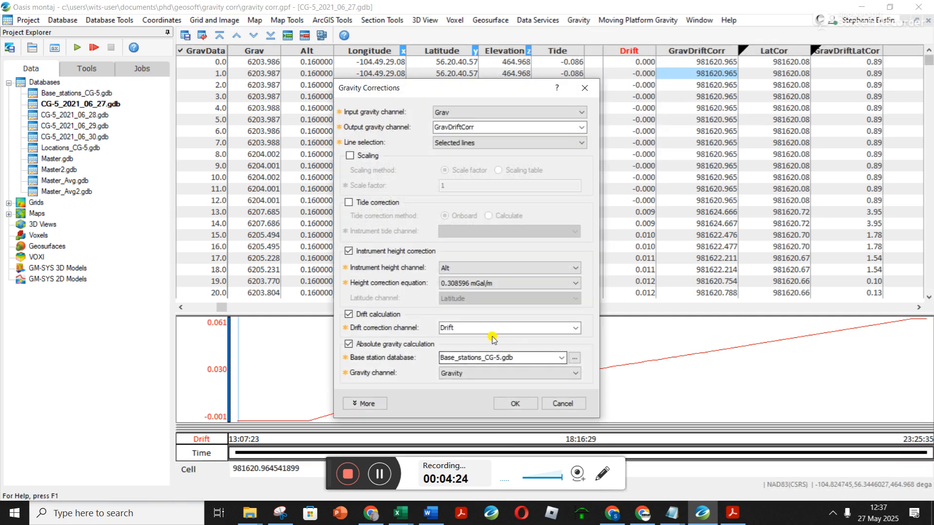
pyautogui.click(387, 346)
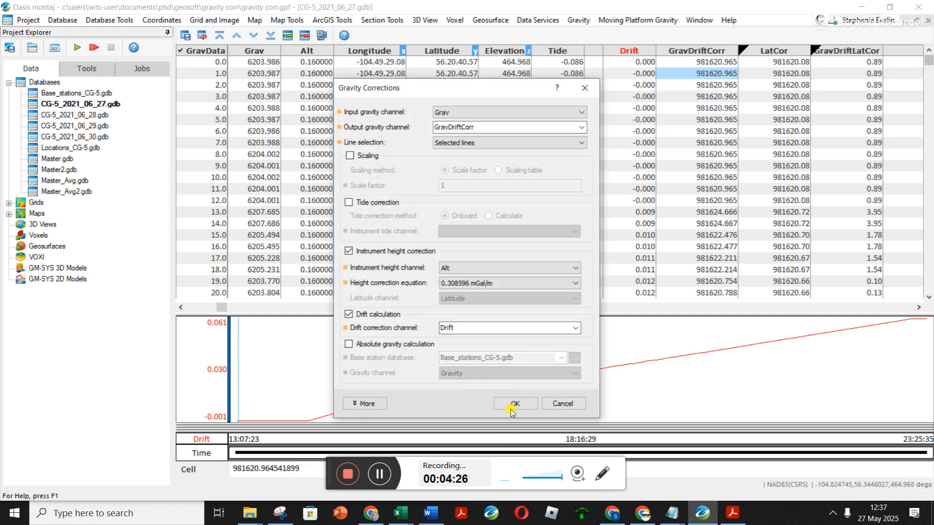
pyautogui.click(516, 404)
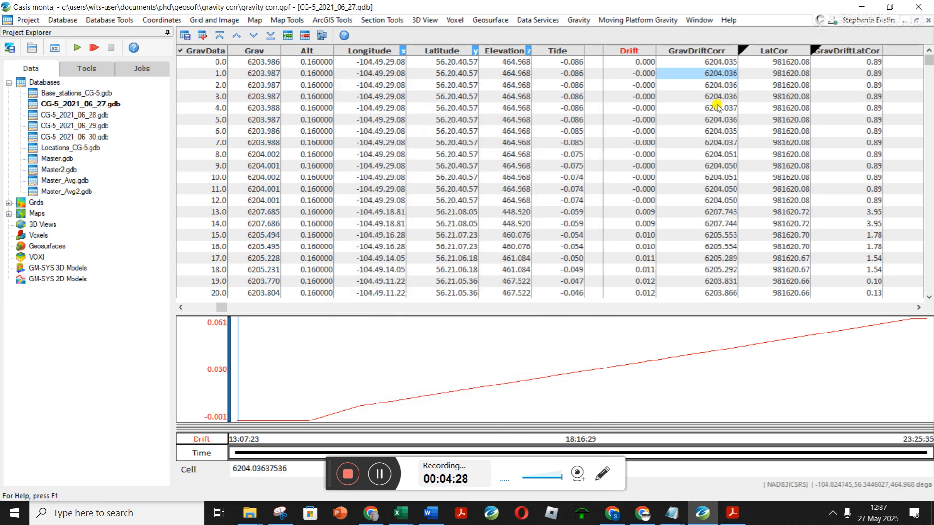
# - Rerun Latitude Correction on GravDriftCorr into GravDriftLatCor with LatCor and the 1980 IAG method
pyautogui.click(578, 20)
pyautogui.moveTo(670, 102)
pyautogui.click(827, 122)
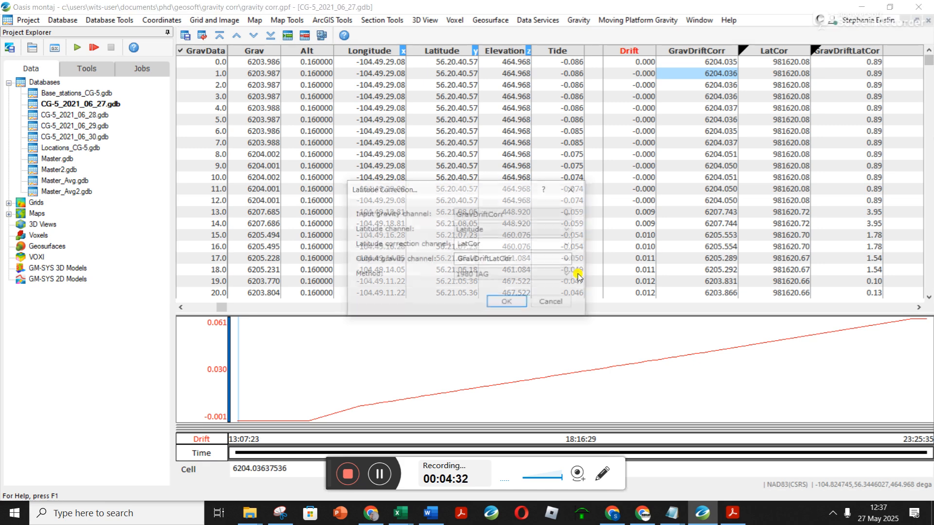
pyautogui.click(508, 302)
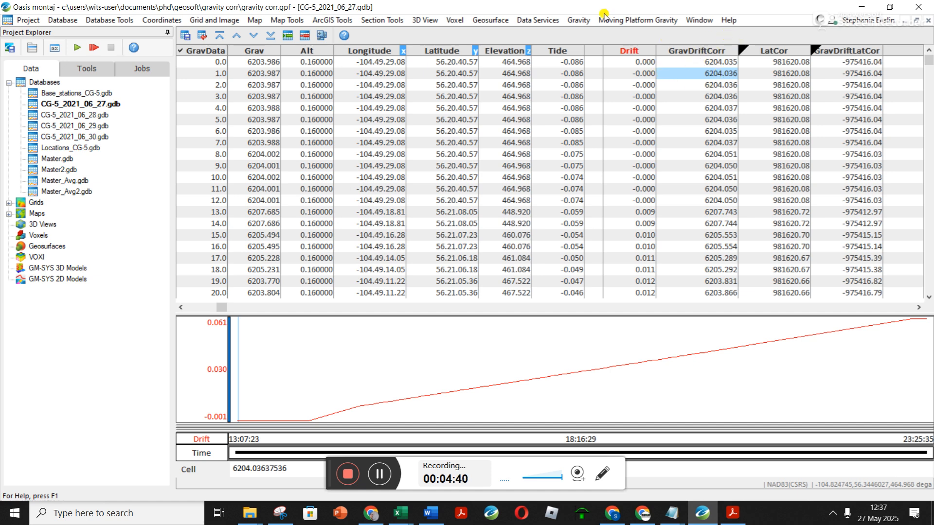
# - Try to rerun Gravity Corrections with absolute gravity calculation enabled
pyautogui.click(572, 22)
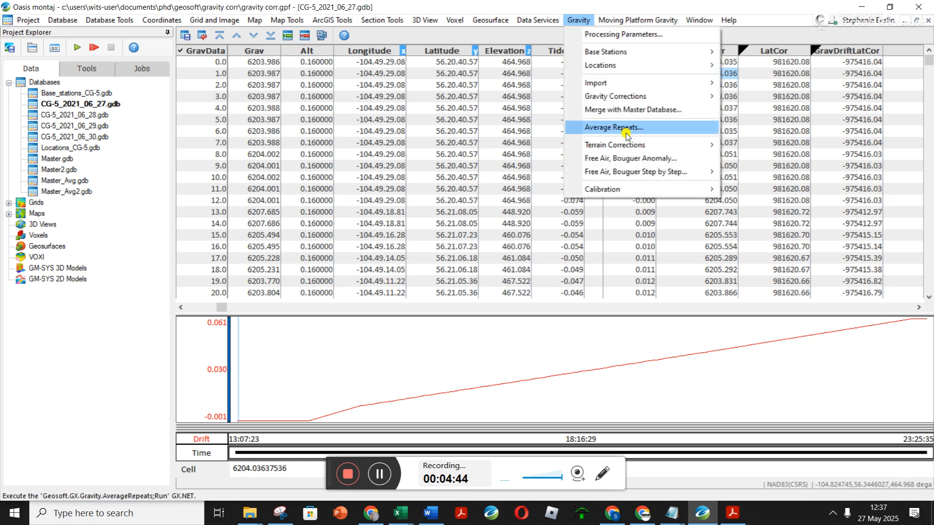
pyautogui.moveTo(678, 96)
pyautogui.click(756, 110)
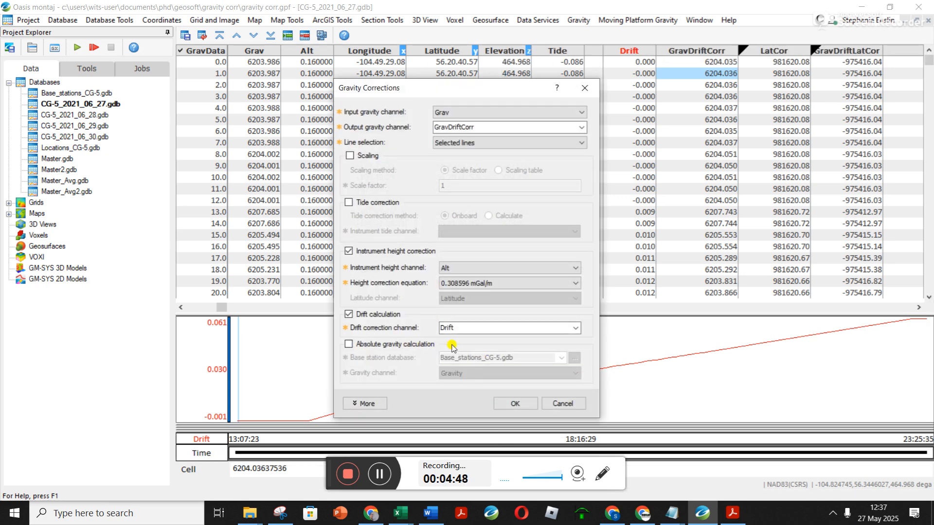
pyautogui.click(361, 348)
pyautogui.click(515, 404)
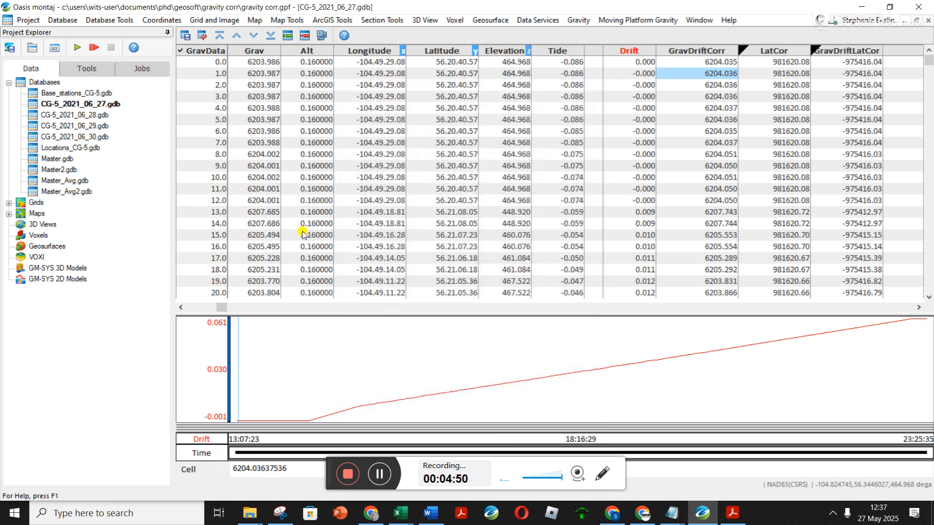
# - Open the Base_stations_CG-5 database and run Simulate Absolute Gravity Stations with Latitude, Elevation and Gravity as absolute gravity channel
pyautogui.doubleClick(56, 95)
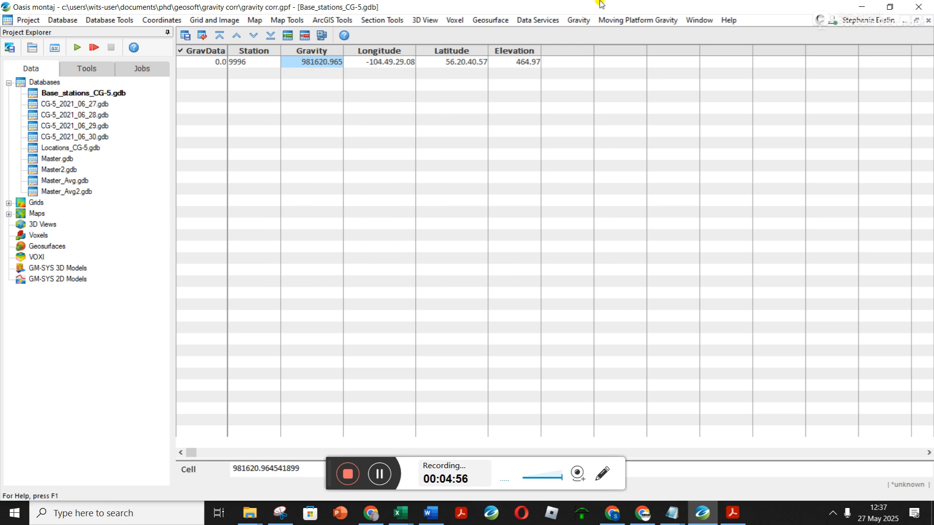
pyautogui.click(578, 20)
pyautogui.moveTo(653, 98)
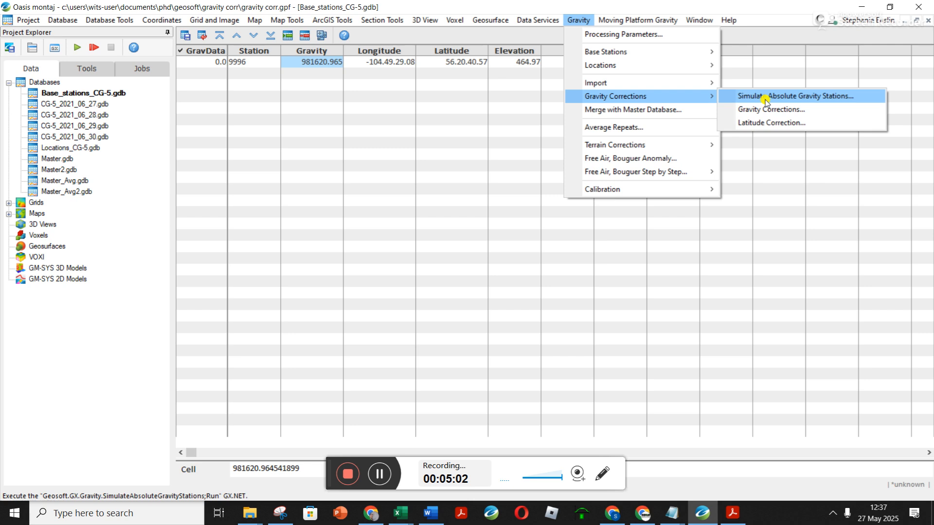
pyautogui.click(805, 100)
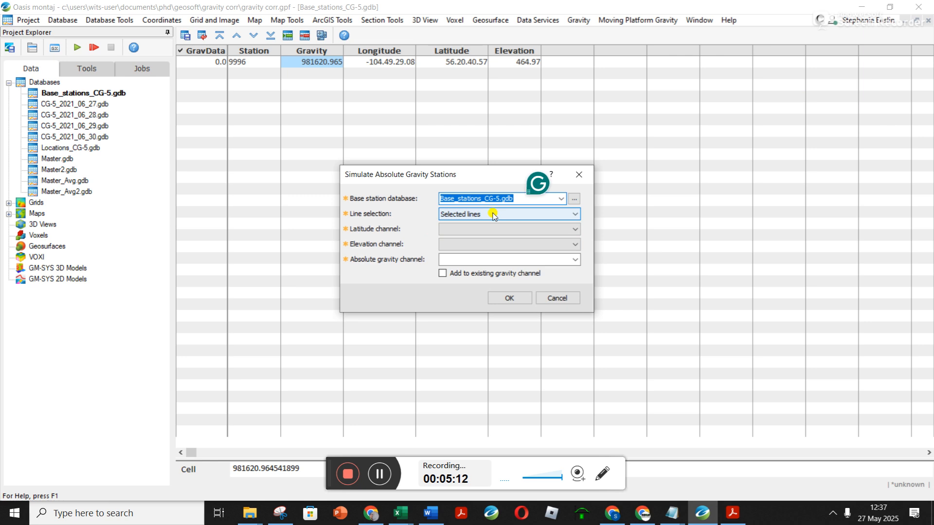
pyautogui.click(493, 231)
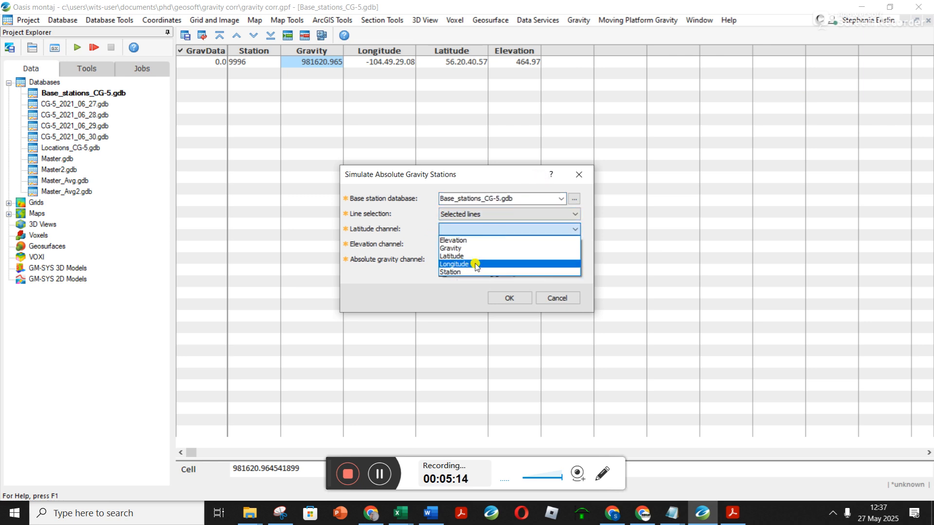
pyautogui.click(476, 249)
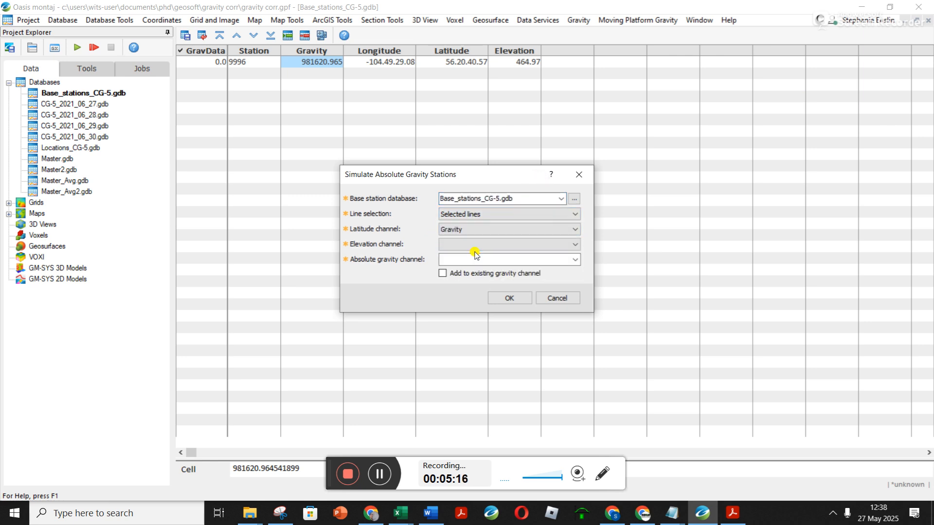
pyautogui.click(483, 244)
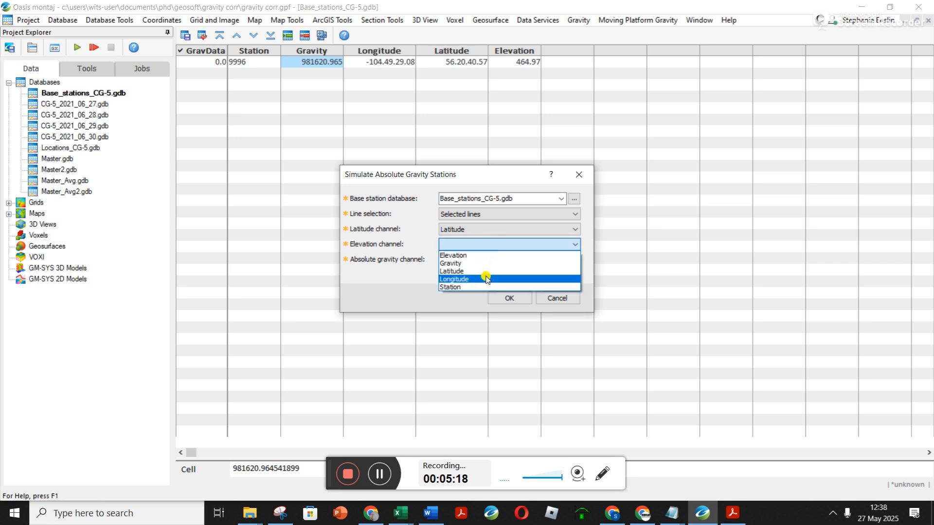
pyautogui.click(496, 252)
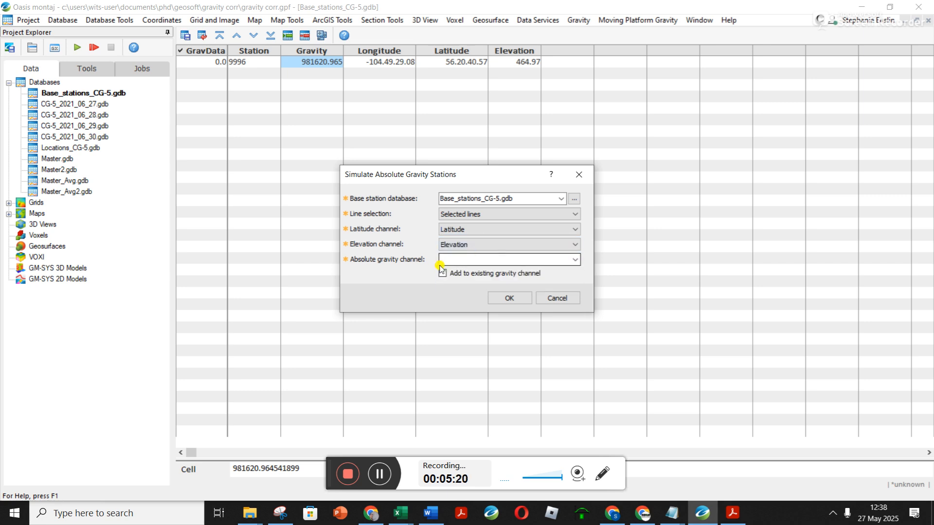
pyautogui.click(525, 258)
pyautogui.click(575, 259)
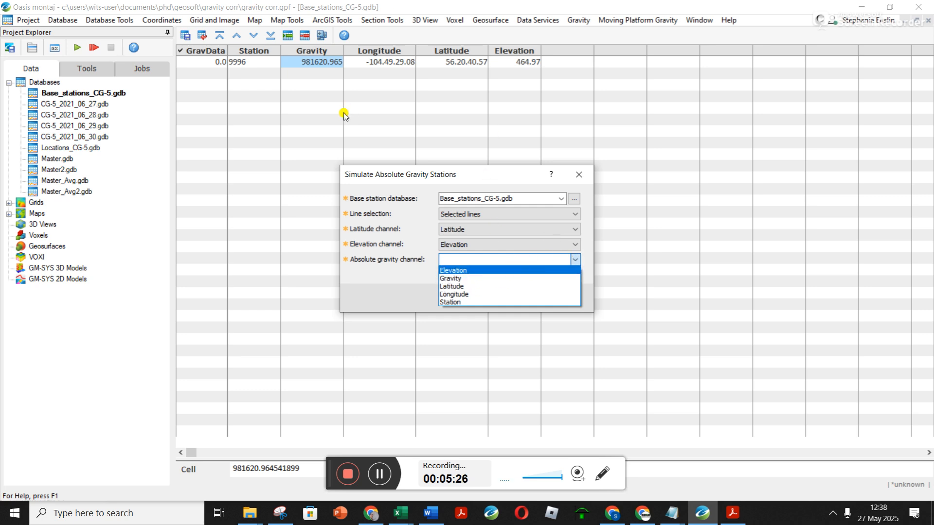
pyautogui.click(460, 188)
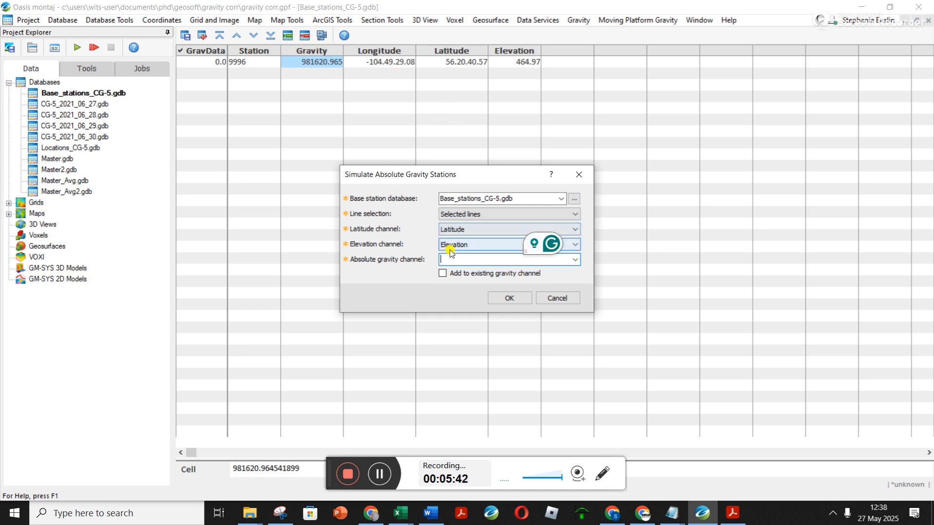
pyautogui.click(575, 259)
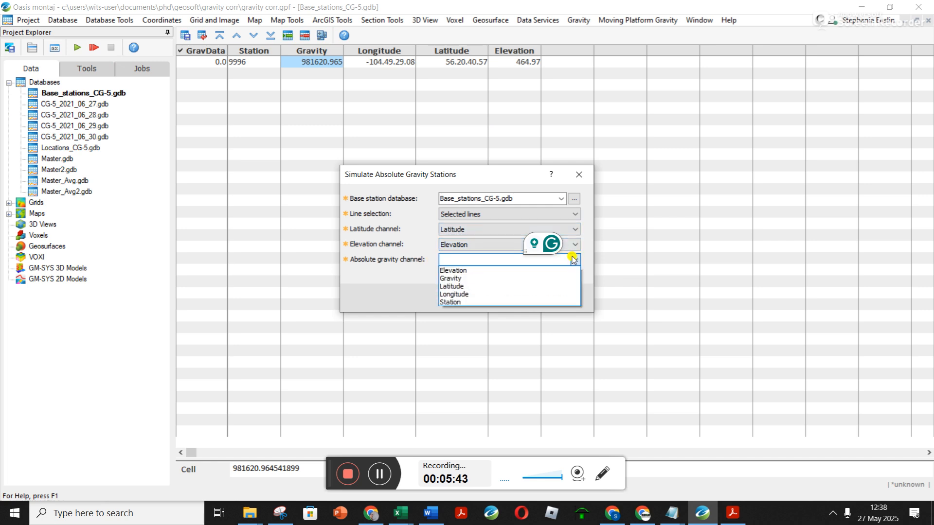
pyautogui.click(471, 279)
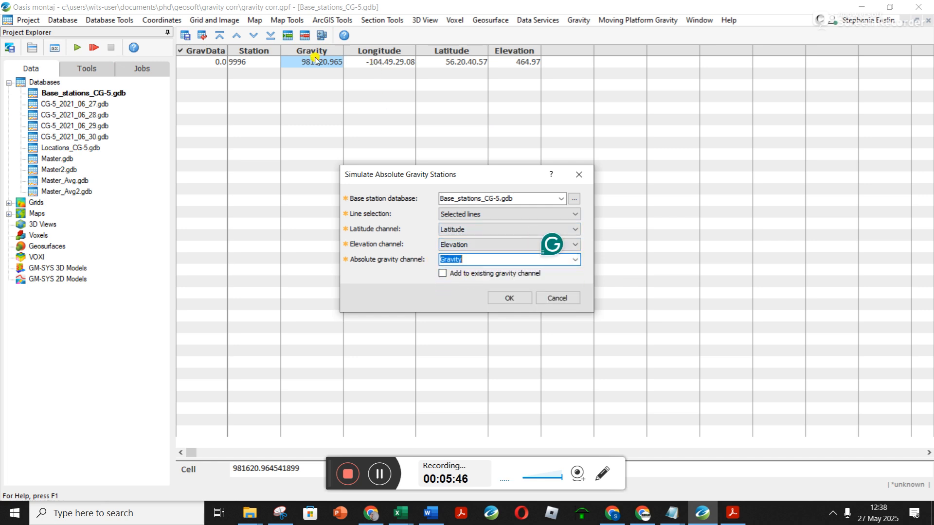
pyautogui.click(510, 299)
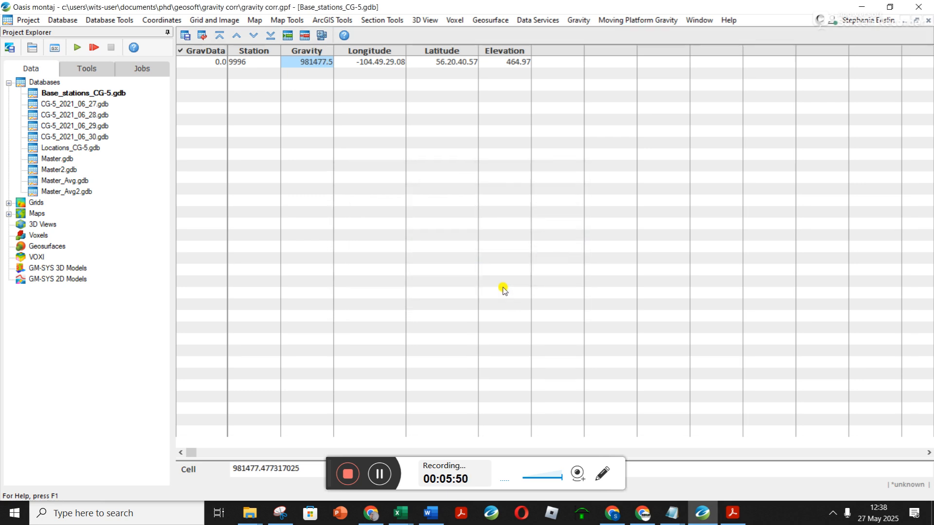